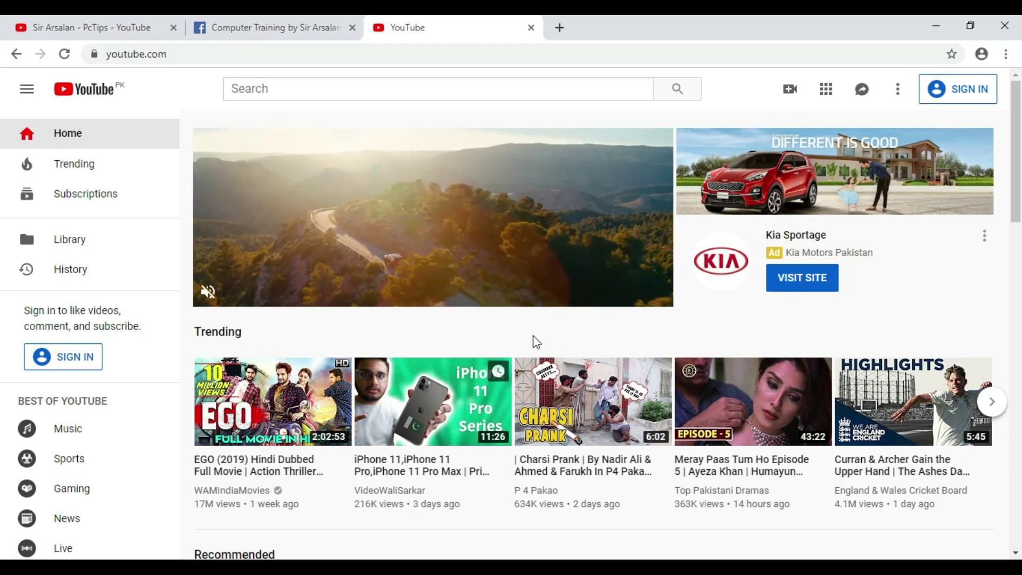
Step: Examine the thumbnails of the trending and recommended videos on the YouTube home page
{"action": "left_click", "coordinate": [999, 296]}
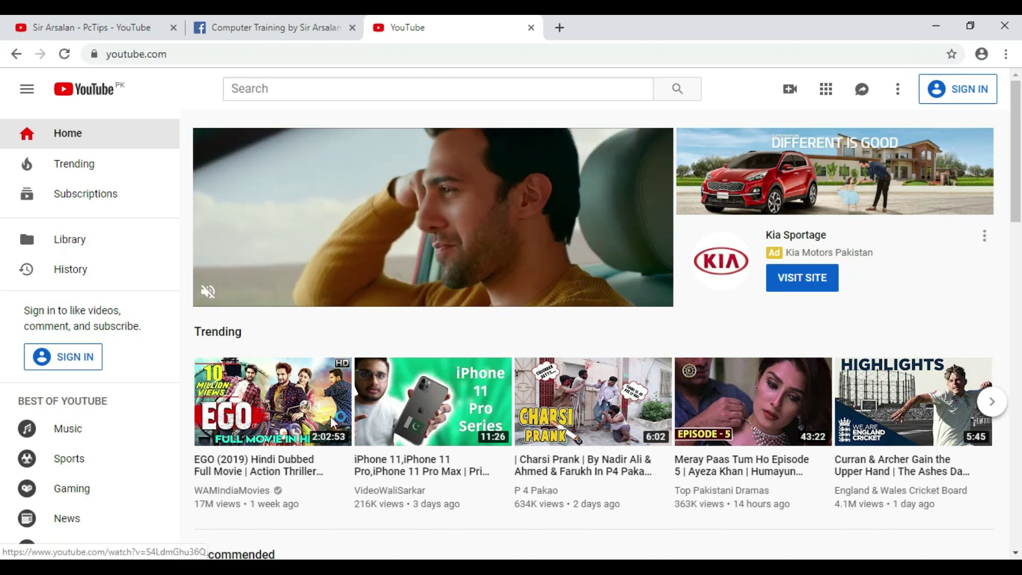
{"action": "left_click_drag", "start_coordinate": [1013, 149], "coordinate": [1014, 197]}
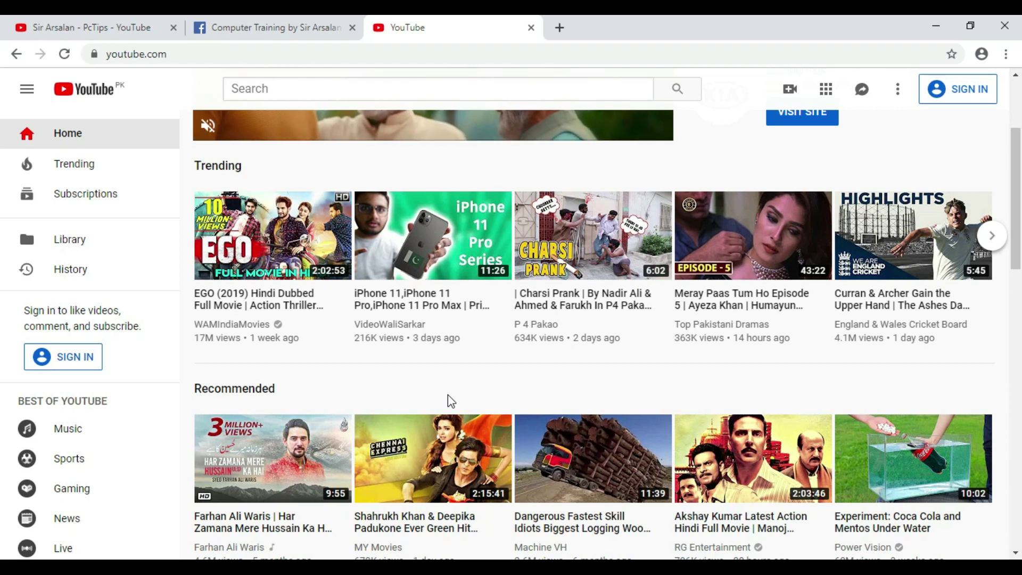
{"action": "scroll", "coordinate": [451, 401], "scroll_direction": "down", "scroll_amount": 1}
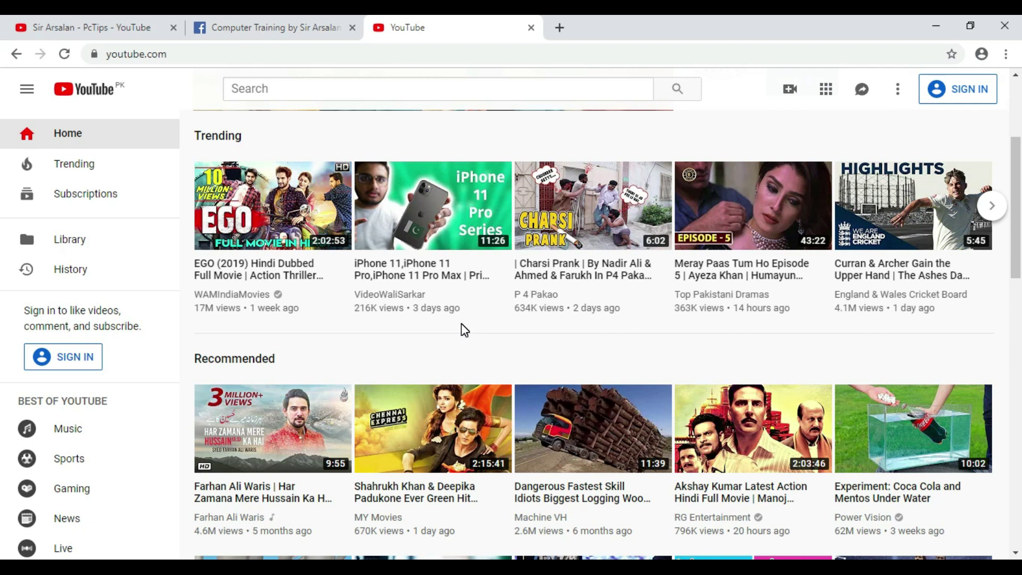
{"action": "scroll", "coordinate": [468, 333], "scroll_direction": "up", "scroll_amount": 3}
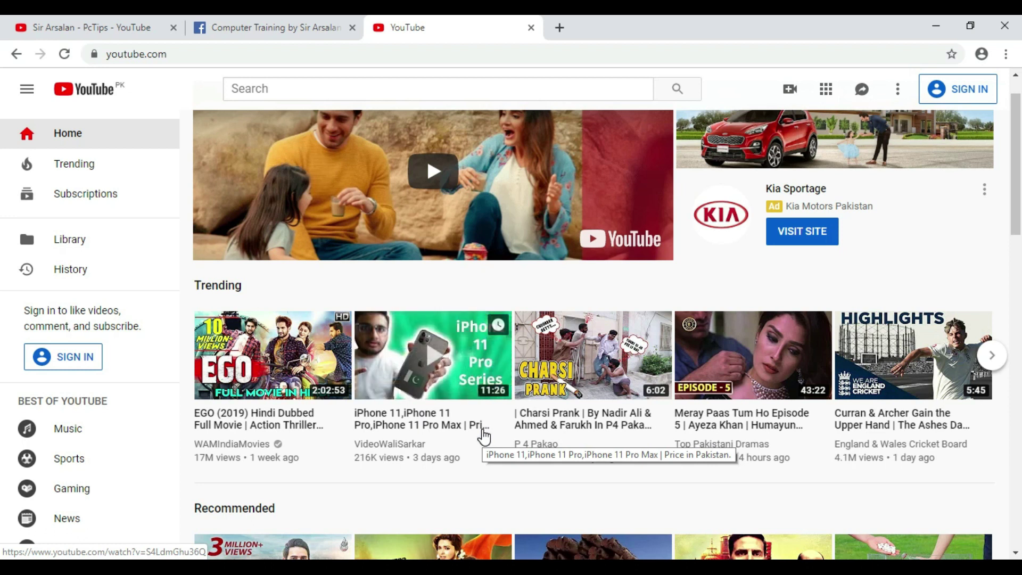
{"action": "scroll", "coordinate": [483, 436], "scroll_direction": "down", "scroll_amount": 3}
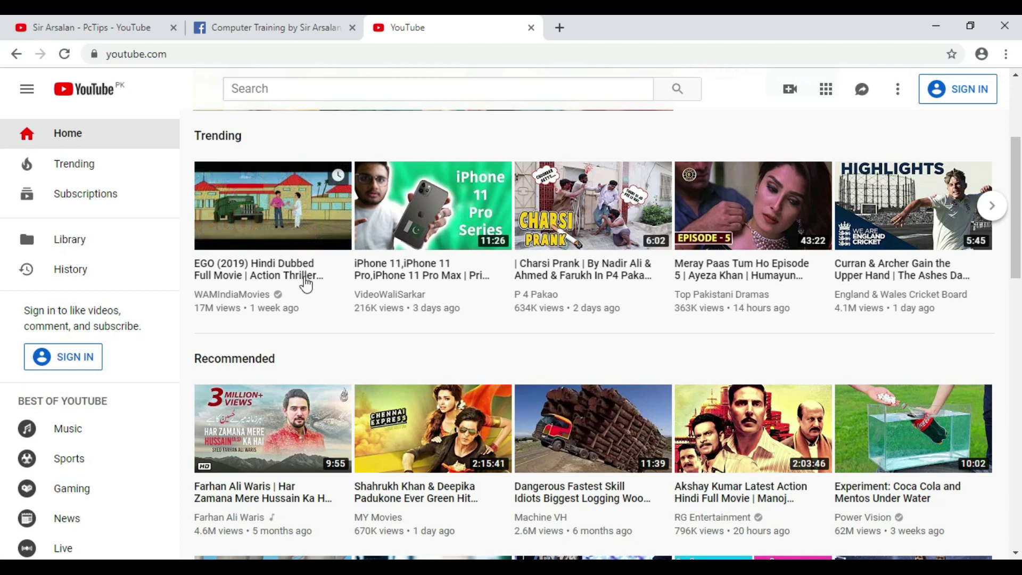
Step: Switch to the open PcTips channel page and look over the thumbnails of its playlists and uploads
{"action": "left_click", "coordinate": [90, 21]}
{"action": "scroll", "coordinate": [479, 394], "scroll_direction": "down", "scroll_amount": 4}
{"action": "scroll", "coordinate": [520, 322], "scroll_direction": "down", "scroll_amount": 1}
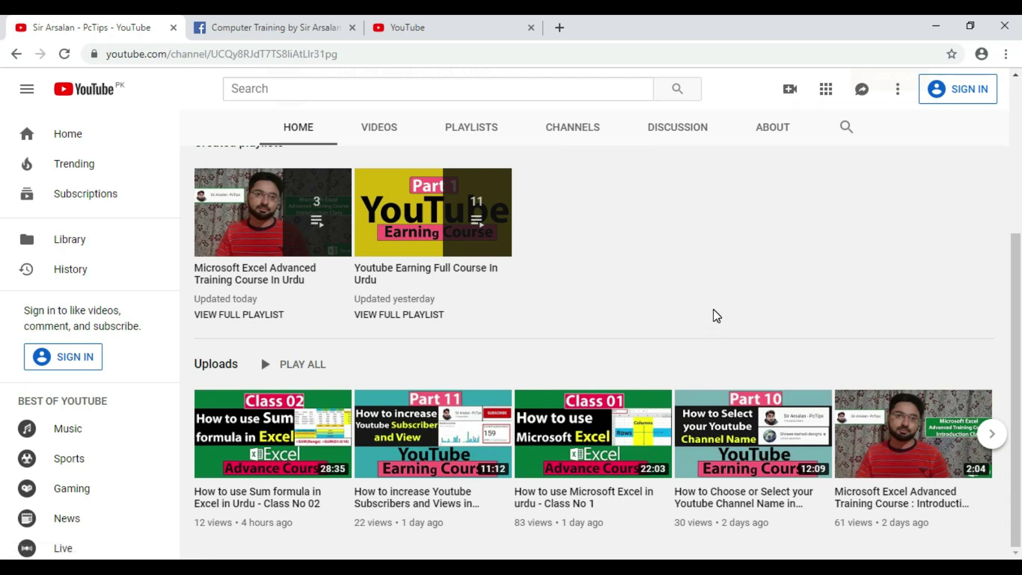
{"action": "scroll", "coordinate": [713, 324], "scroll_direction": "up", "scroll_amount": 4}
{"action": "scroll", "coordinate": [716, 316], "scroll_direction": "down", "scroll_amount": 4}
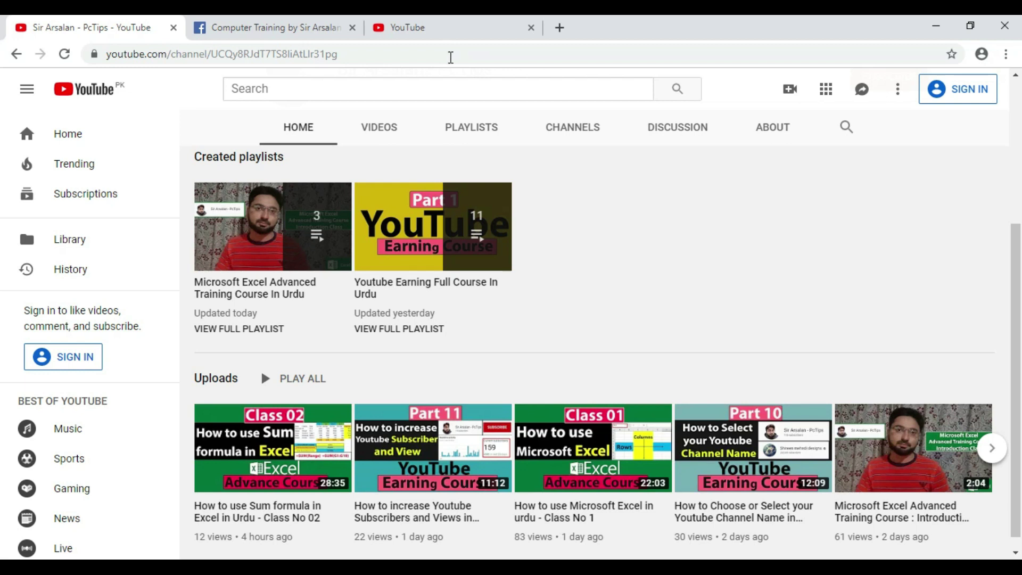
Step: Sign in from the YouTube home page with the Mobilink Packages account, entering the account password
{"action": "left_click", "coordinate": [455, 36]}
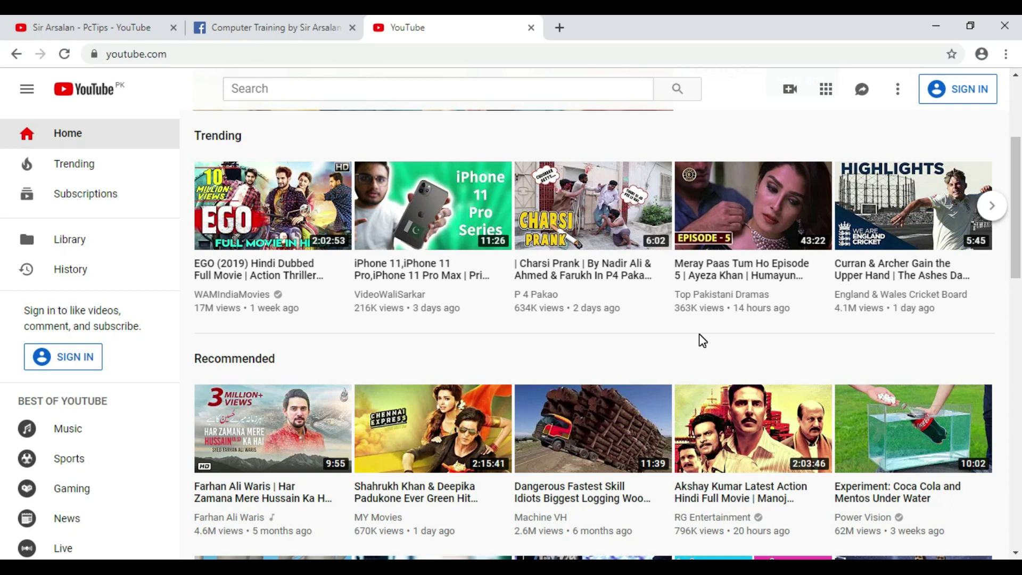
{"action": "left_click", "coordinate": [721, 120]}
{"action": "left_click", "coordinate": [983, 96]}
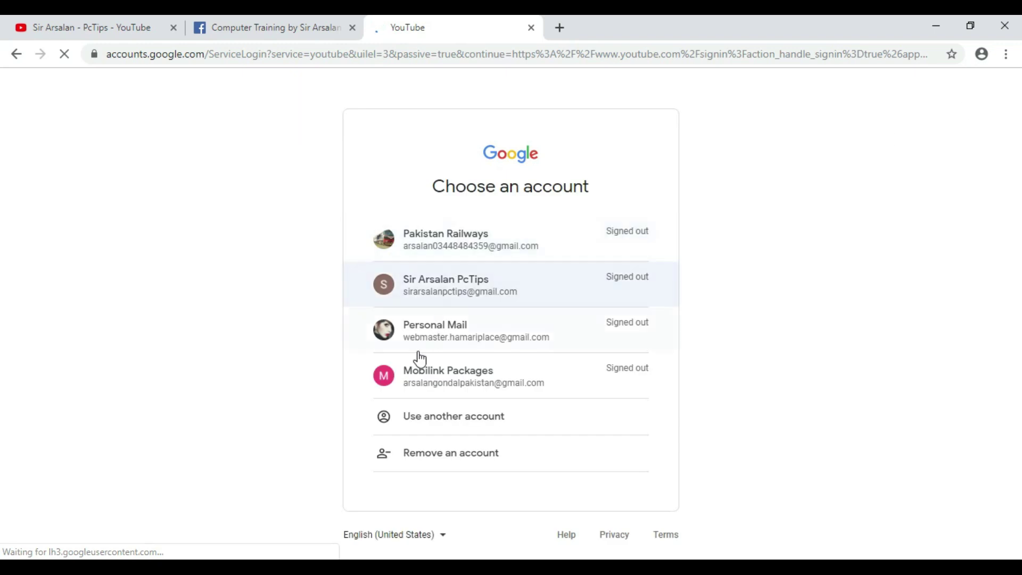
{"action": "left_click", "coordinate": [461, 379]}
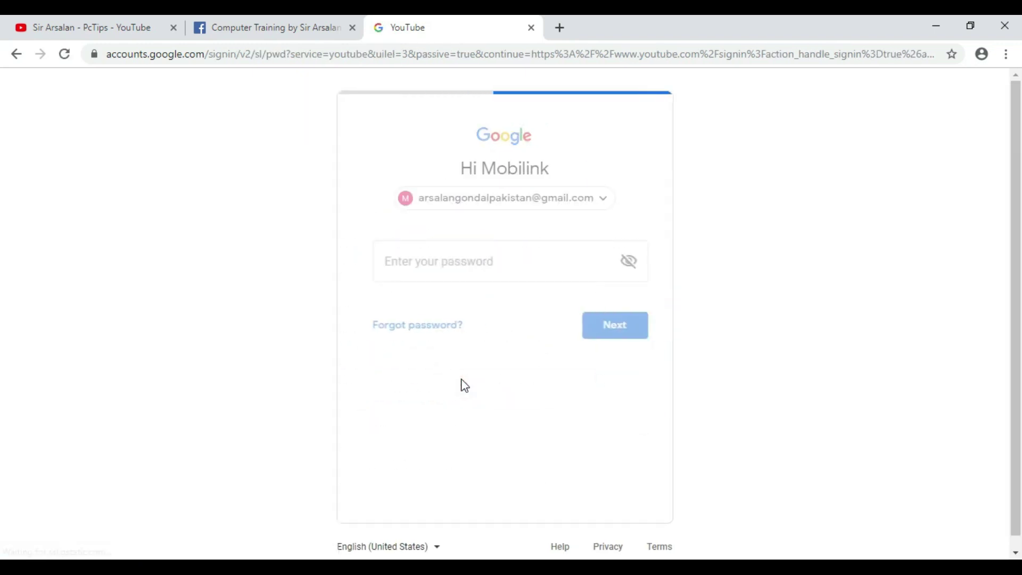
{"action": "left_click", "coordinate": [436, 300]}
{"action": "type", "text": "a"}
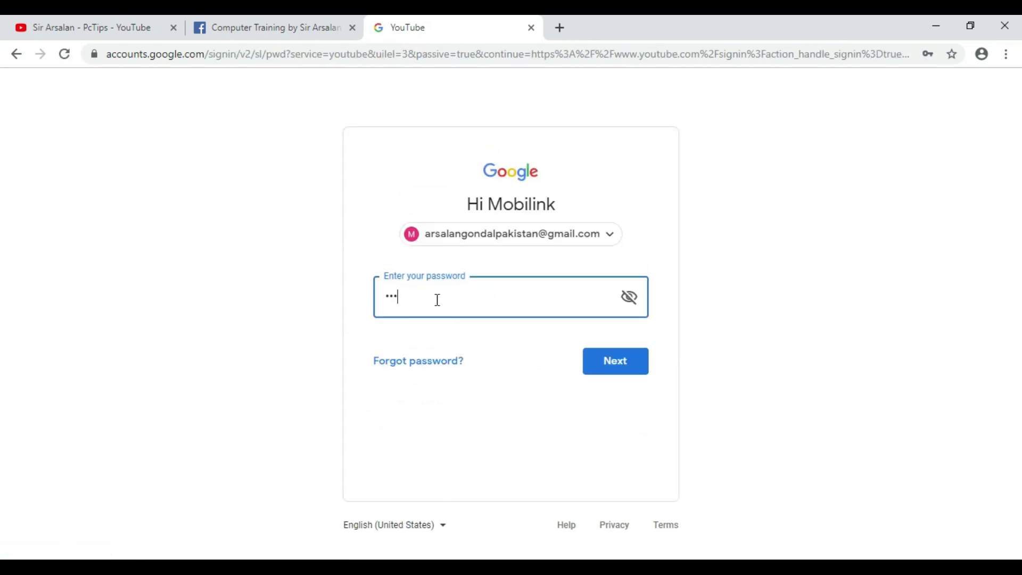
{"action": "key", "text": "Return"}
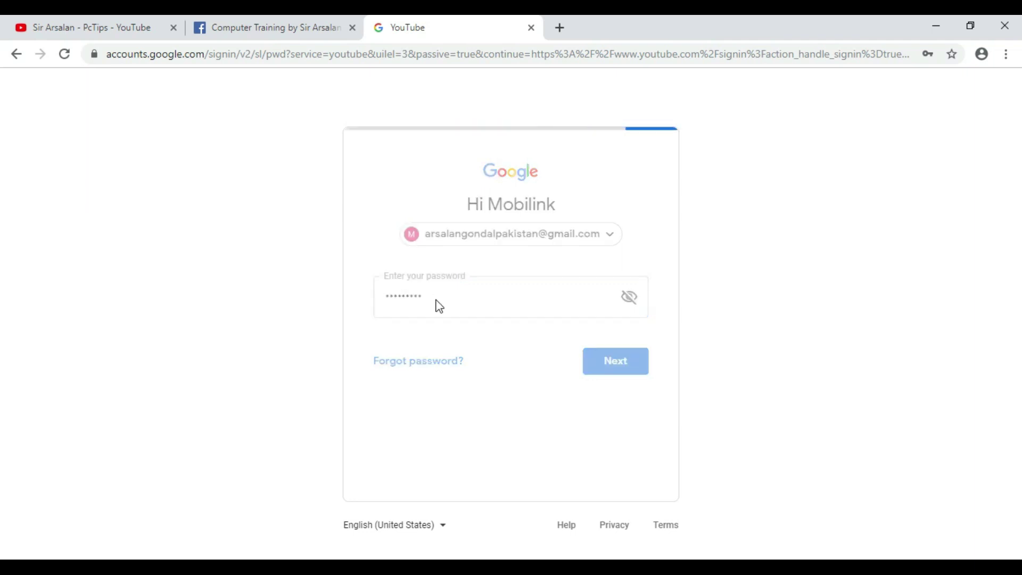
Step: Close the PcTips channel page and the Facebook page, keeping only YouTube open
{"action": "left_click", "coordinate": [169, 31]}
{"action": "left_click", "coordinate": [173, 28]}
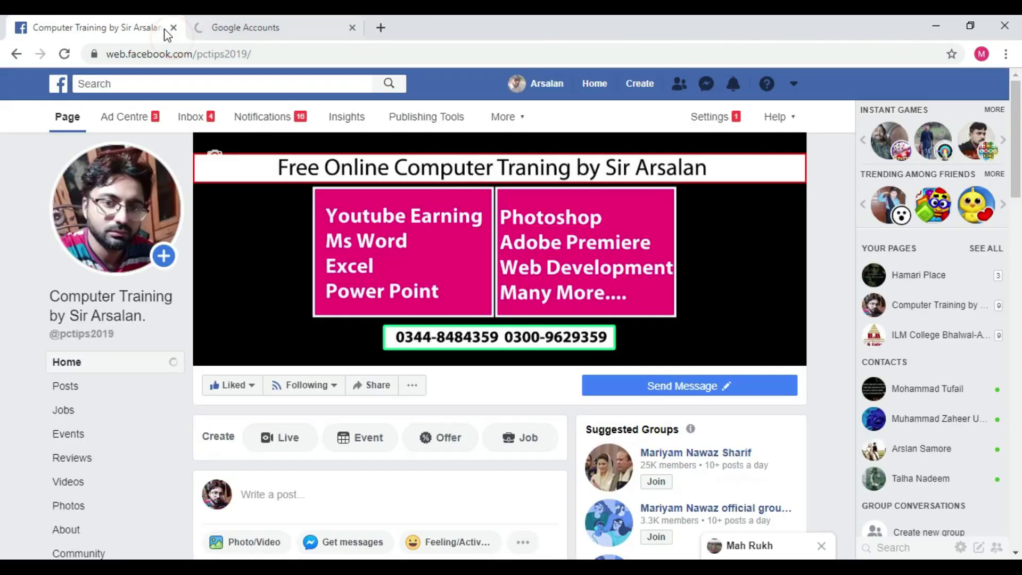
{"action": "left_click", "coordinate": [171, 28]}
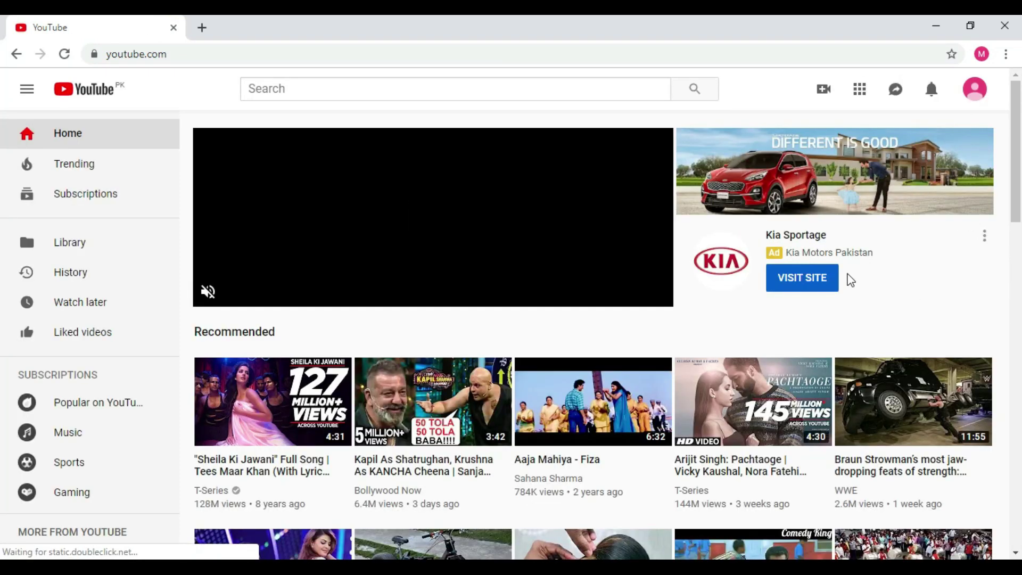
Step: Open the details of the uploaded video "How to check Ufone Balance" in YouTube Studio (beta)
{"action": "left_click", "coordinate": [979, 94]}
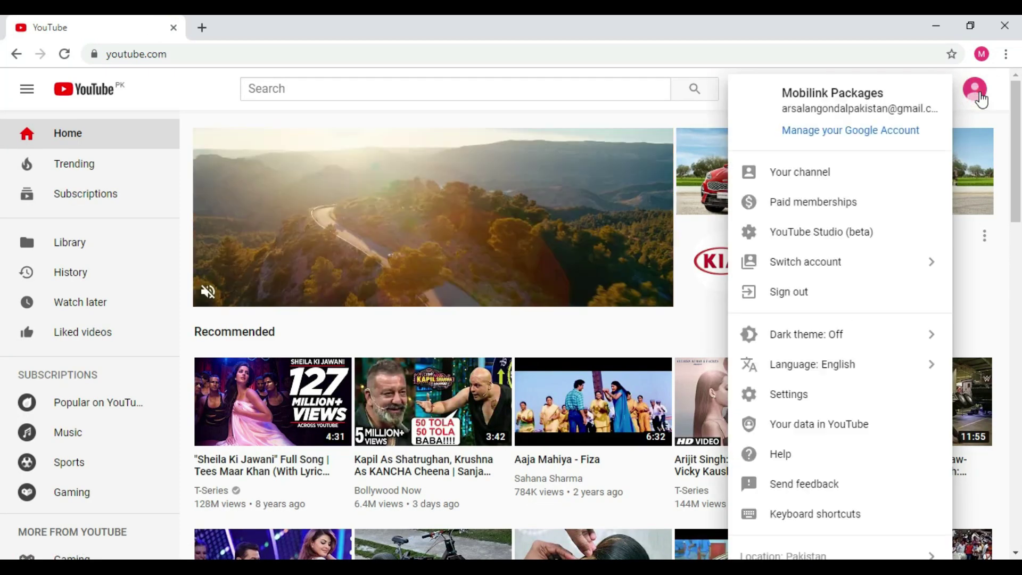
{"action": "left_click", "coordinate": [856, 237]}
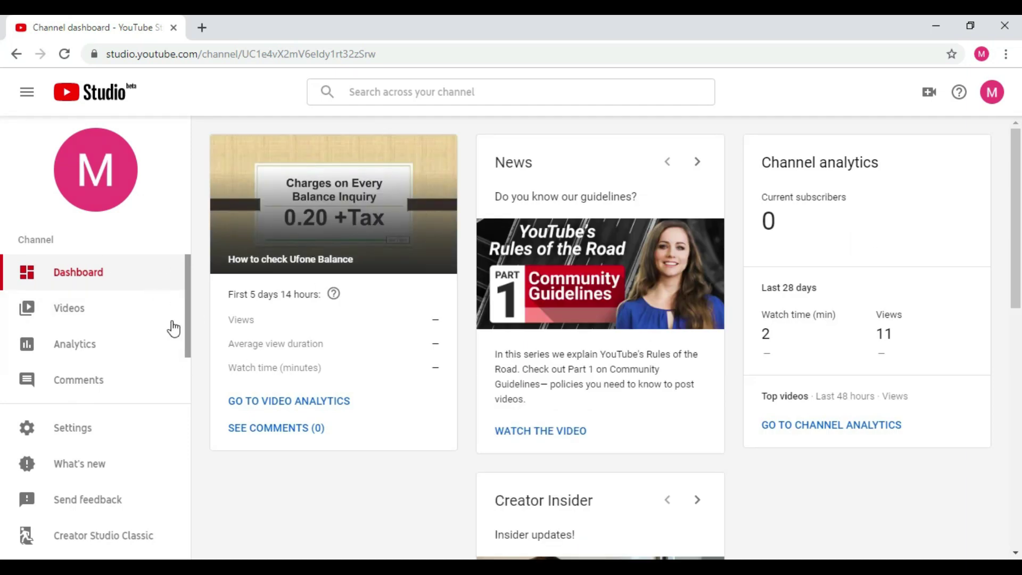
{"action": "left_click", "coordinate": [362, 469]}
{"action": "left_click", "coordinate": [115, 317]}
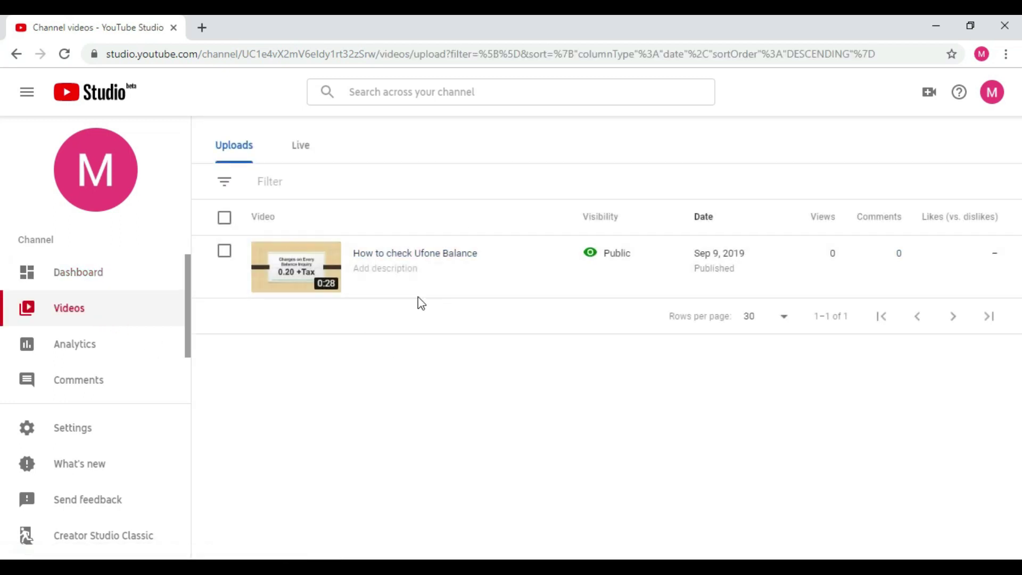
{"action": "left_click", "coordinate": [492, 396]}
{"action": "left_click", "coordinate": [435, 256]}
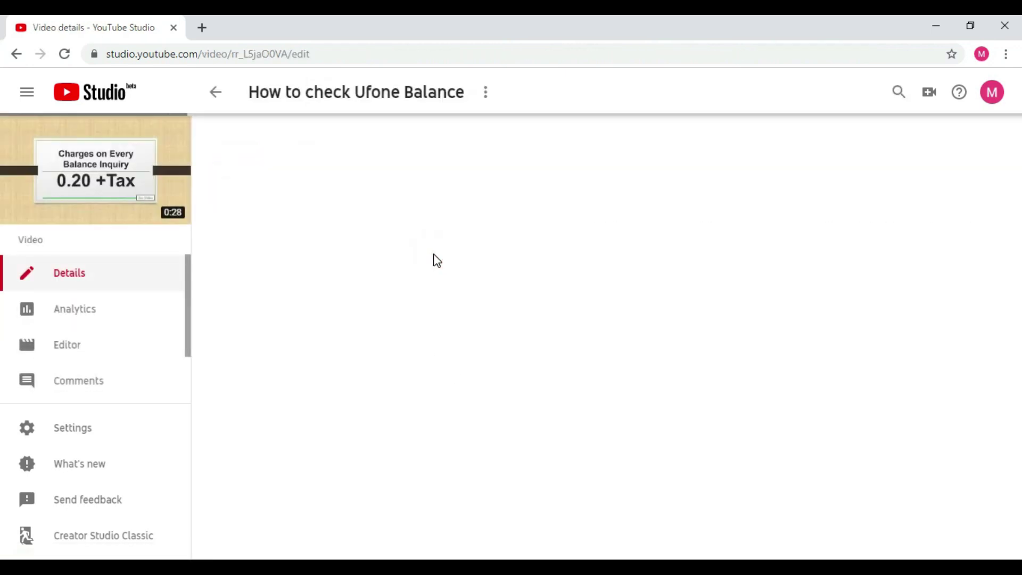
Step: Examine the video's thumbnail options and read the help note on the custom thumbnail requirements
{"action": "scroll", "coordinate": [636, 391], "scroll_direction": "down", "scroll_amount": 2}
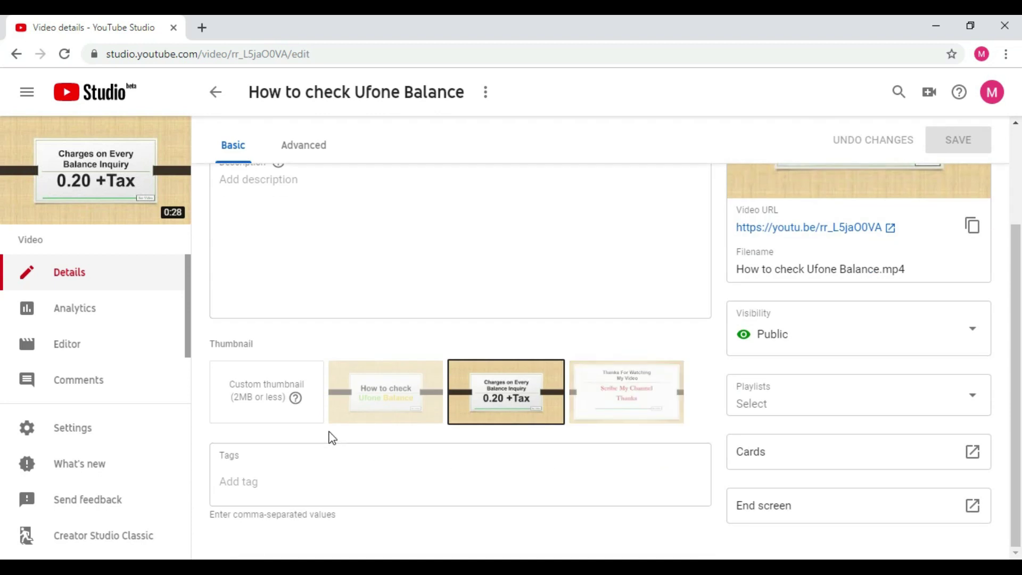
{"action": "left_click", "coordinate": [235, 387]}
{"action": "mouse_move", "coordinate": [295, 399]}
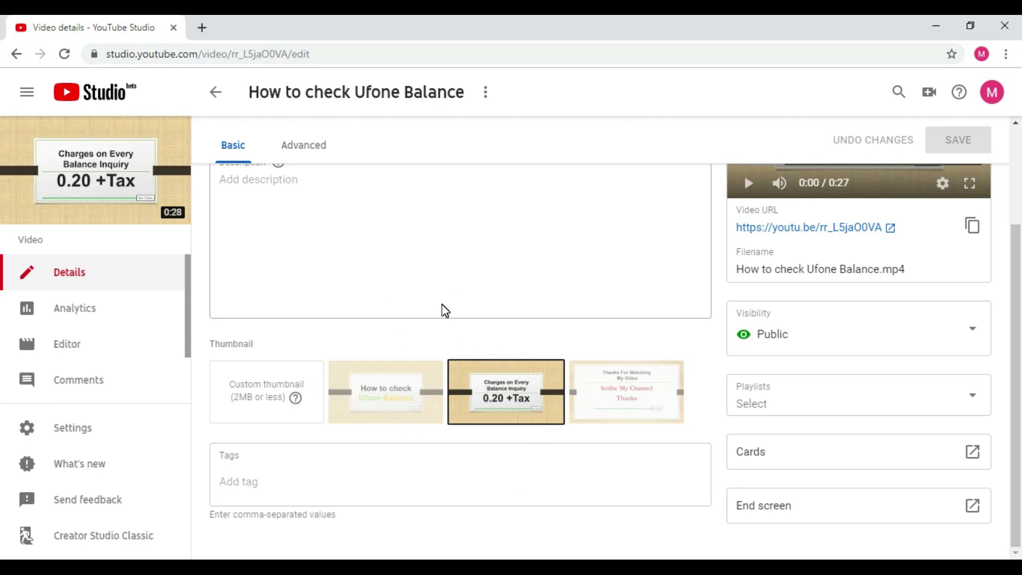
{"action": "scroll", "coordinate": [429, 335], "scroll_direction": "up", "scroll_amount": 2}
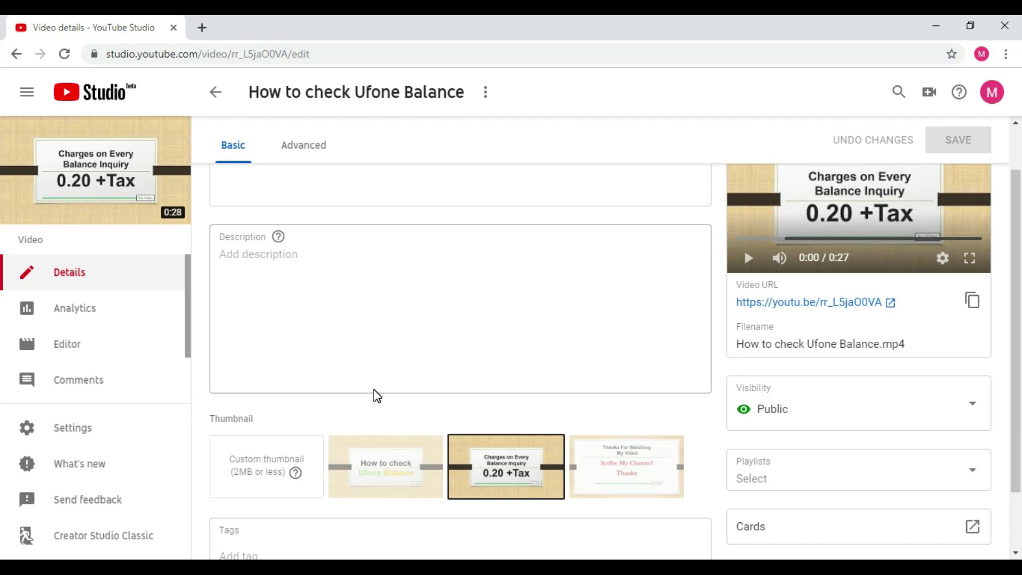
{"action": "scroll", "coordinate": [374, 394], "scroll_direction": "down", "scroll_amount": 2}
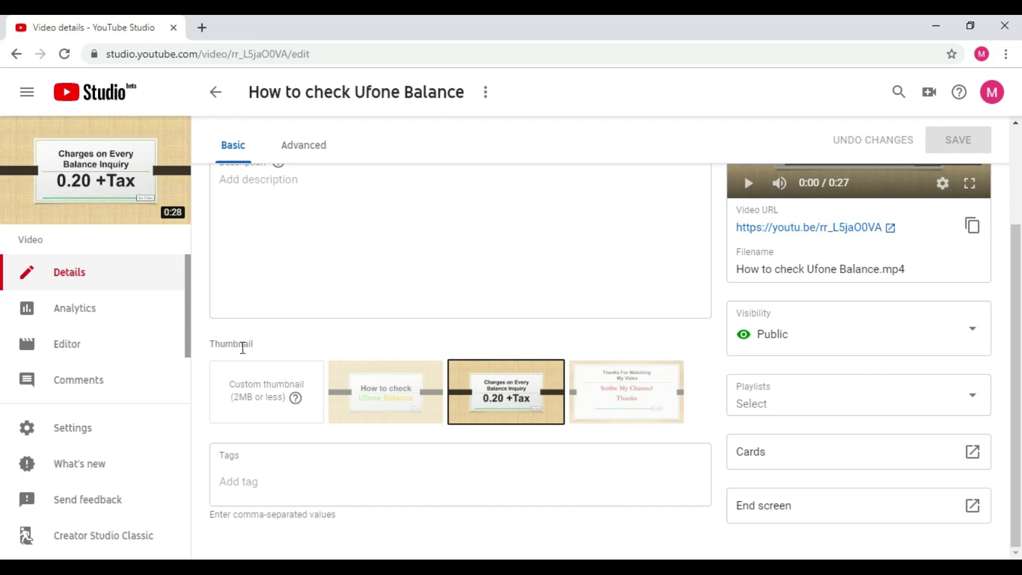
{"action": "left_click_drag", "start_coordinate": [208, 344], "coordinate": [244, 345]}
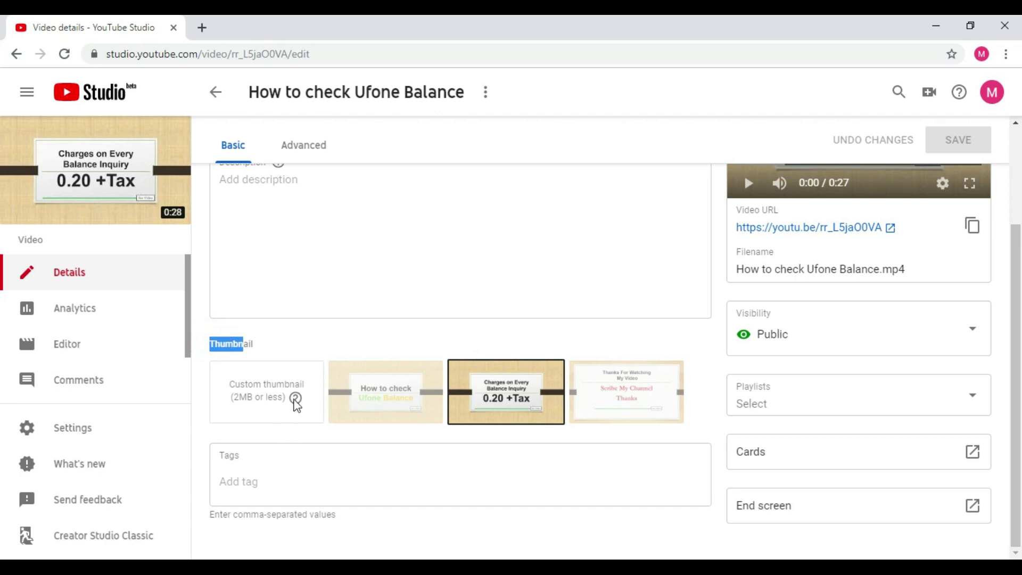
{"action": "mouse_move", "coordinate": [296, 404]}
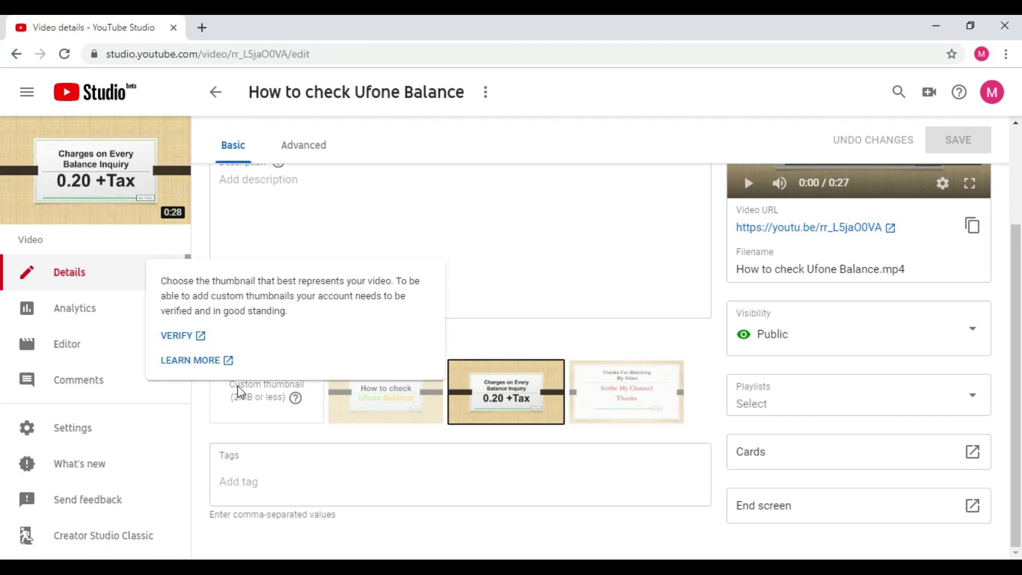
{"action": "left_click_drag", "start_coordinate": [243, 343], "coordinate": [215, 336]}
{"action": "left_click", "coordinate": [259, 383]}
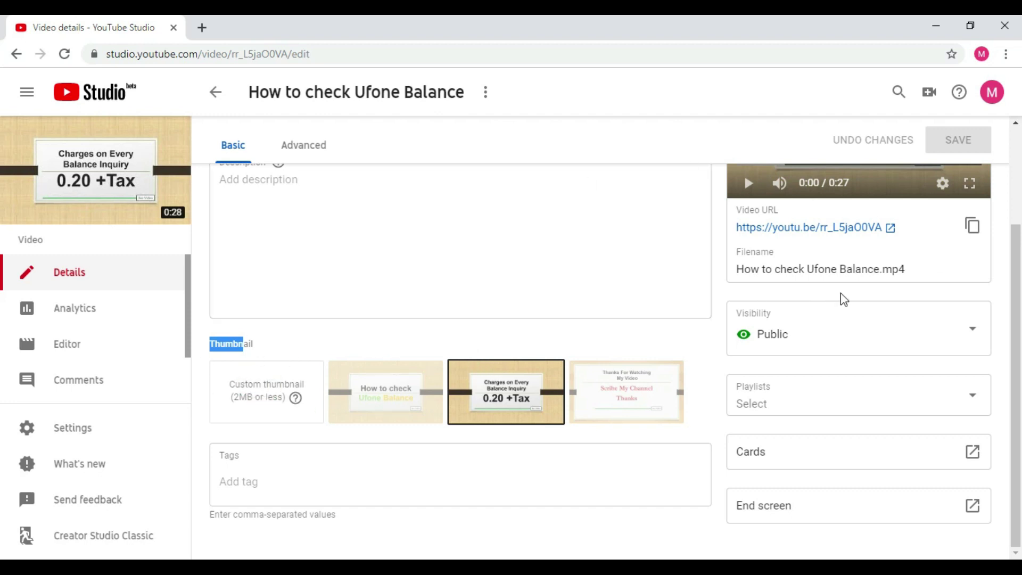
Step: Go to your own channel page and reopen YouTube Studio from there to reach the channel dashboard
{"action": "left_click", "coordinate": [739, 87]}
{"action": "left_click", "coordinate": [985, 100]}
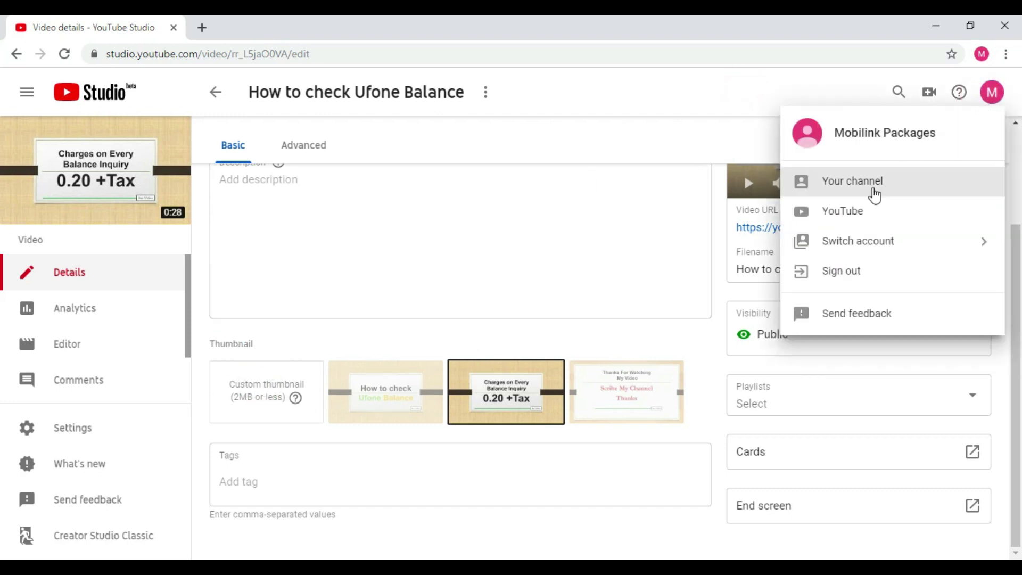
{"action": "left_click", "coordinate": [862, 189]}
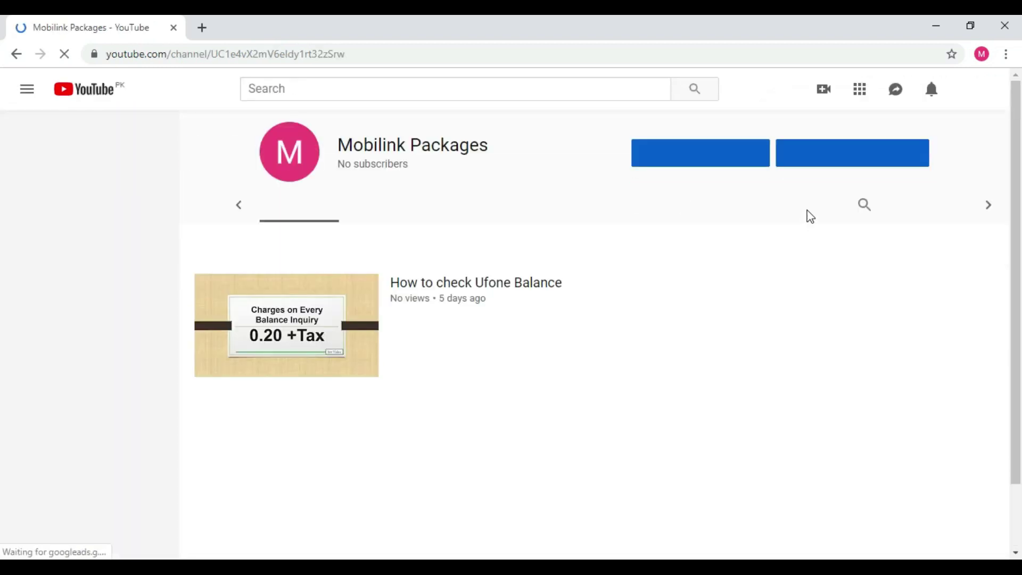
{"action": "left_click", "coordinate": [898, 165]}
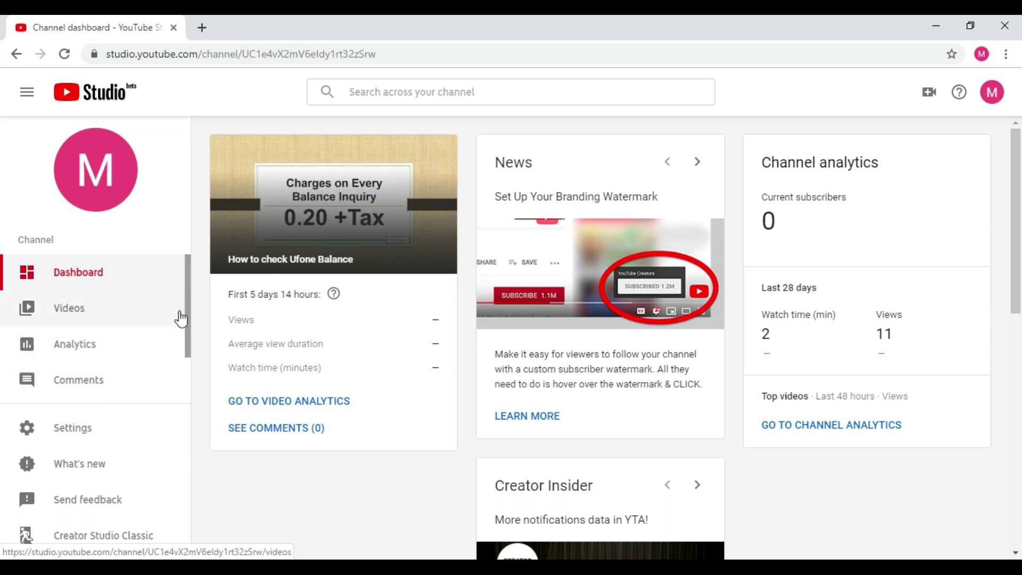
Step: Open the channel's Status and features page from the other features of YouTube Studio
{"action": "left_click_drag", "start_coordinate": [187, 300], "coordinate": [184, 359]}
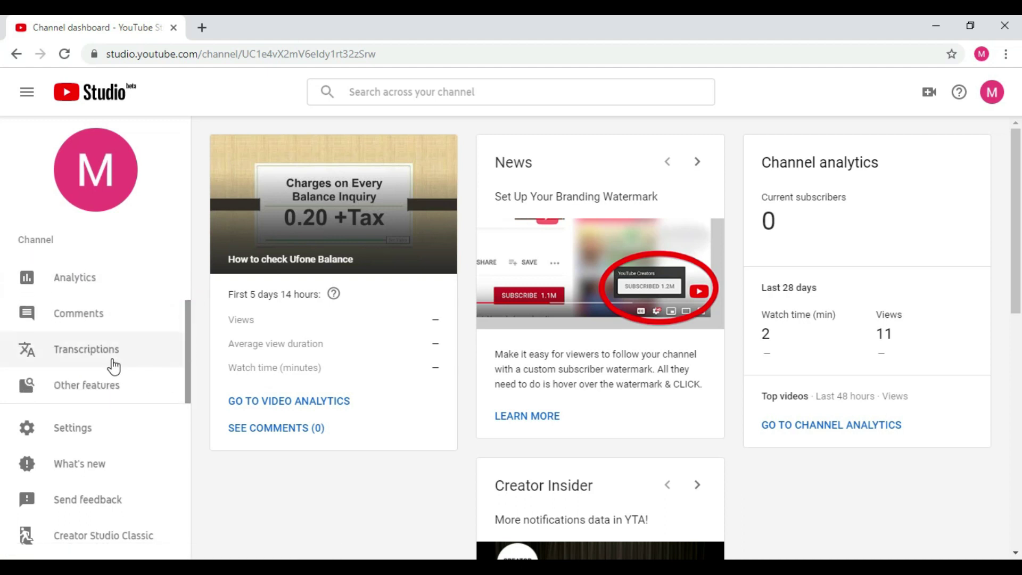
{"action": "mouse_move", "coordinate": [96, 396]}
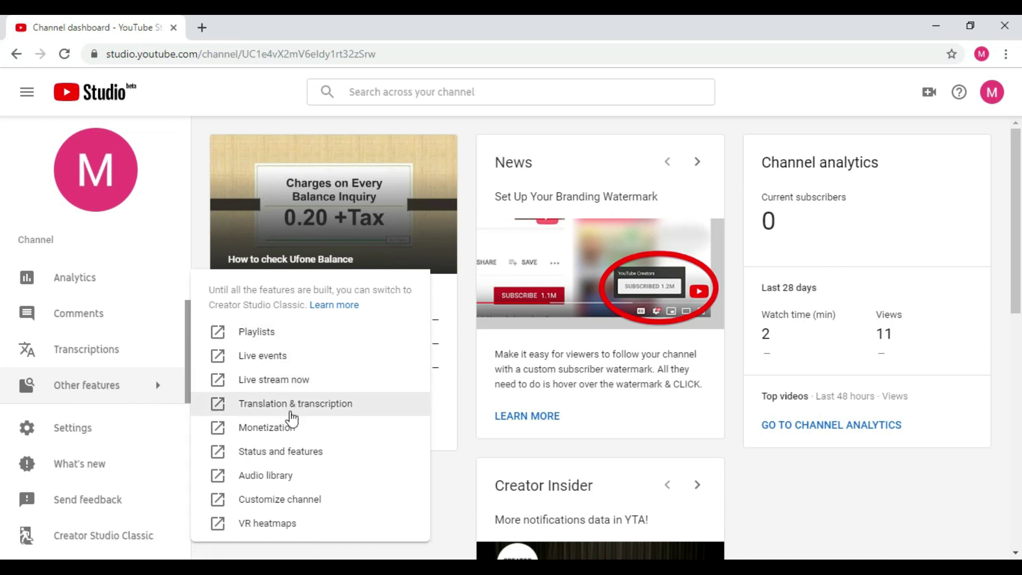
{"action": "left_click", "coordinate": [314, 461]}
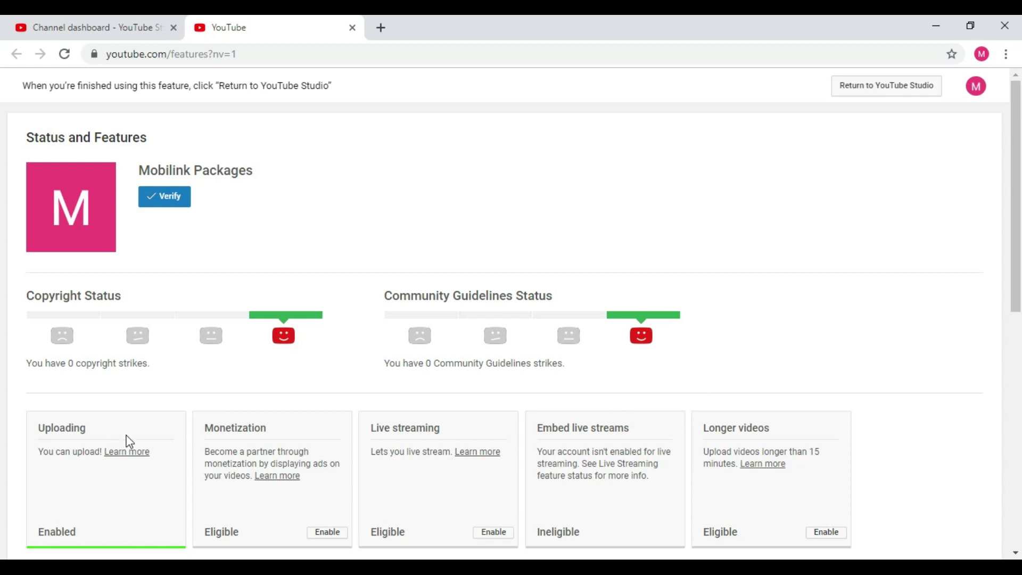
Step: Examine the status of the Custom thumbnails feature and the channel's Verify option on the Status and Features page
{"action": "left_click_drag", "start_coordinate": [1016, 219], "coordinate": [1017, 316]}
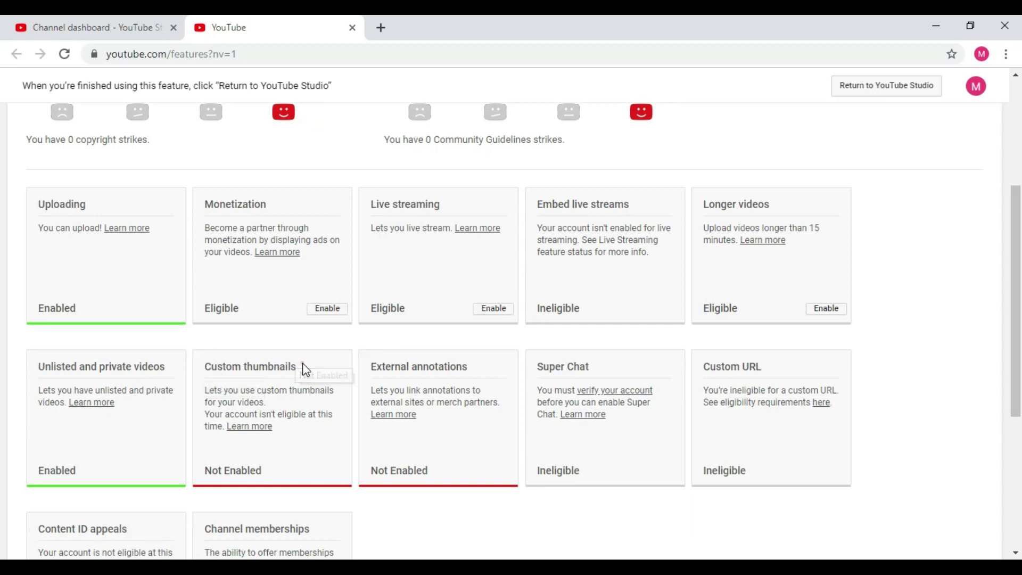
{"action": "left_click_drag", "start_coordinate": [307, 364], "coordinate": [222, 363]}
{"action": "left_click_drag", "start_coordinate": [268, 471], "coordinate": [204, 469]}
{"action": "left_click", "coordinate": [286, 471]}
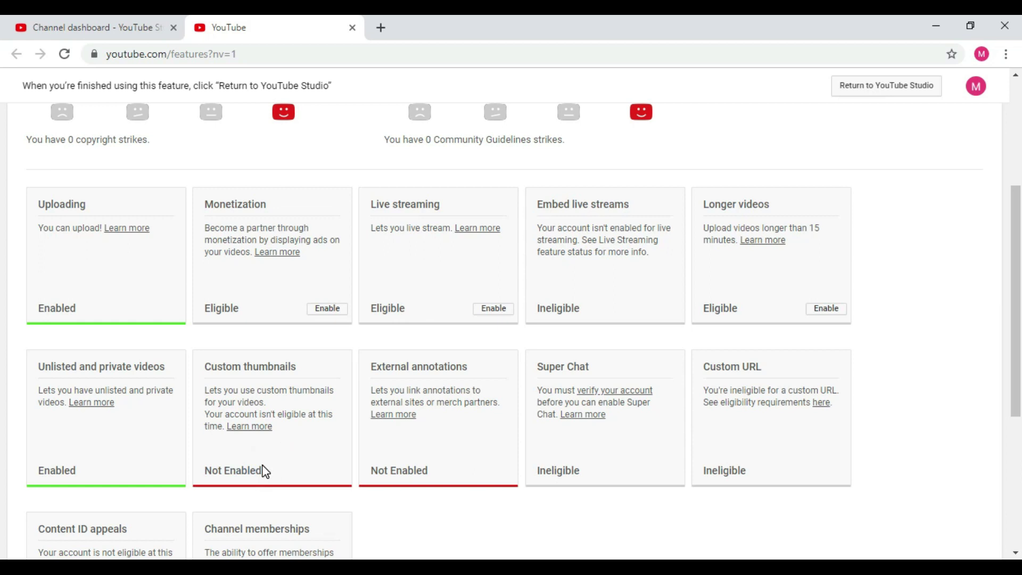
{"action": "left_click_drag", "start_coordinate": [204, 470], "coordinate": [272, 477]}
{"action": "left_click", "coordinate": [322, 471]}
{"action": "scroll", "coordinate": [324, 475], "scroll_direction": "up", "scroll_amount": 4}
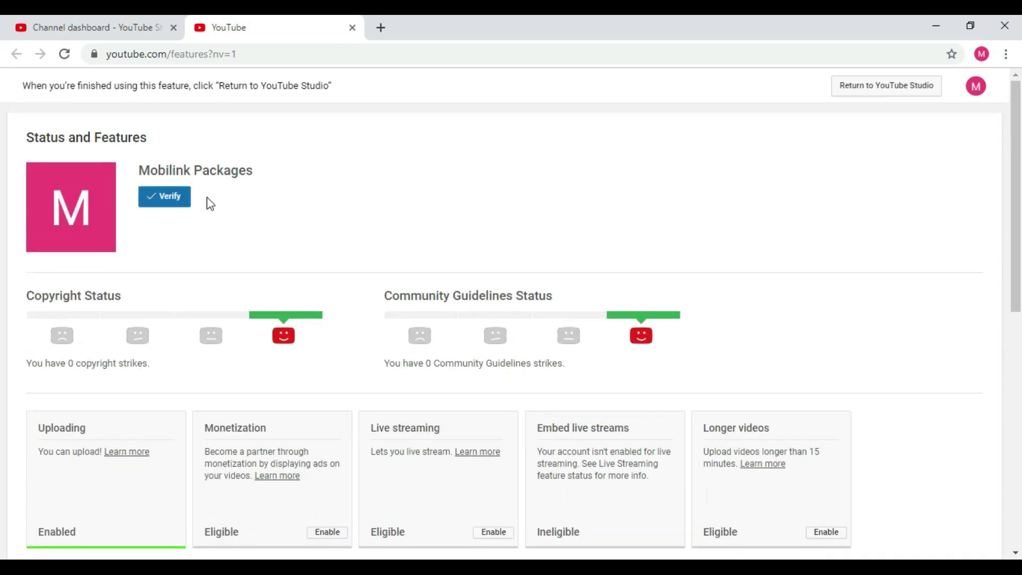
{"action": "scroll", "coordinate": [309, 399], "scroll_direction": "down", "scroll_amount": 7}
{"action": "left_click_drag", "start_coordinate": [278, 319], "coordinate": [226, 319]}
{"action": "left_click", "coordinate": [285, 318]}
{"action": "scroll", "coordinate": [286, 330], "scroll_direction": "up", "scroll_amount": 2}
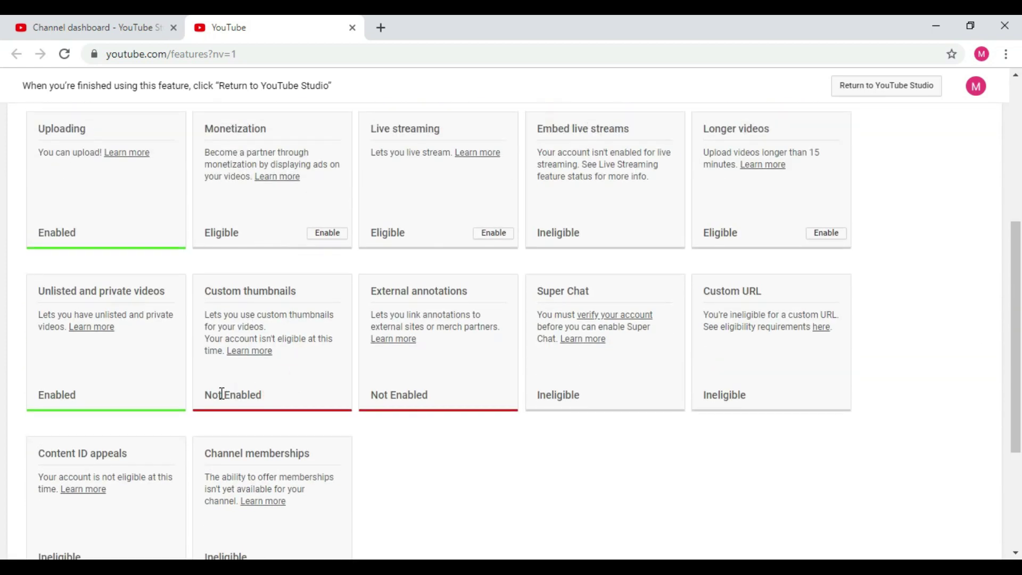
Step: Start the account verification for the channel from the Status and Features page
{"action": "scroll", "coordinate": [279, 393], "scroll_direction": "up", "scroll_amount": 1}
{"action": "left_click", "coordinate": [279, 389]}
{"action": "scroll", "coordinate": [281, 393], "scroll_direction": "up", "scroll_amount": 5}
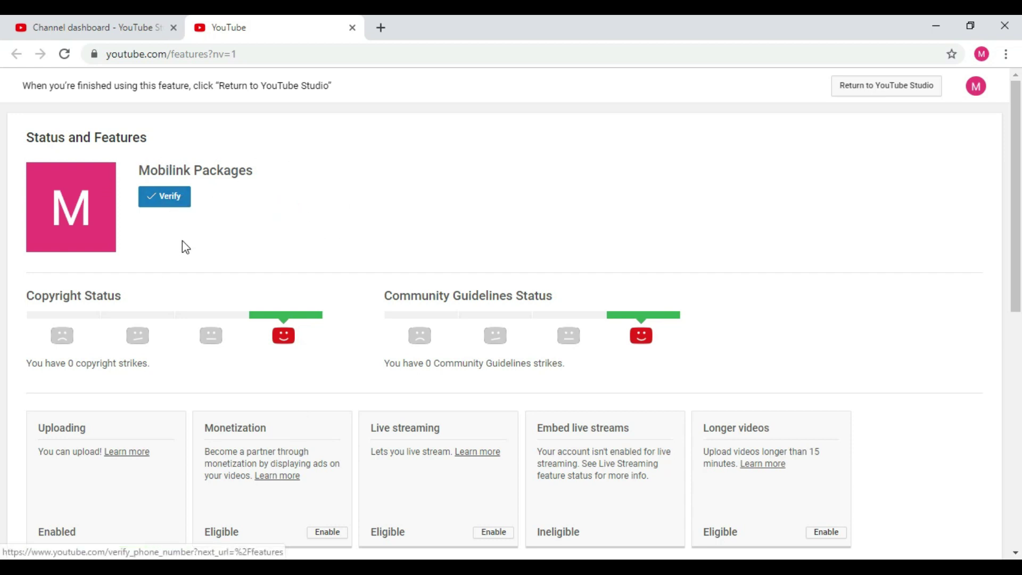
{"action": "left_click", "coordinate": [180, 207]}
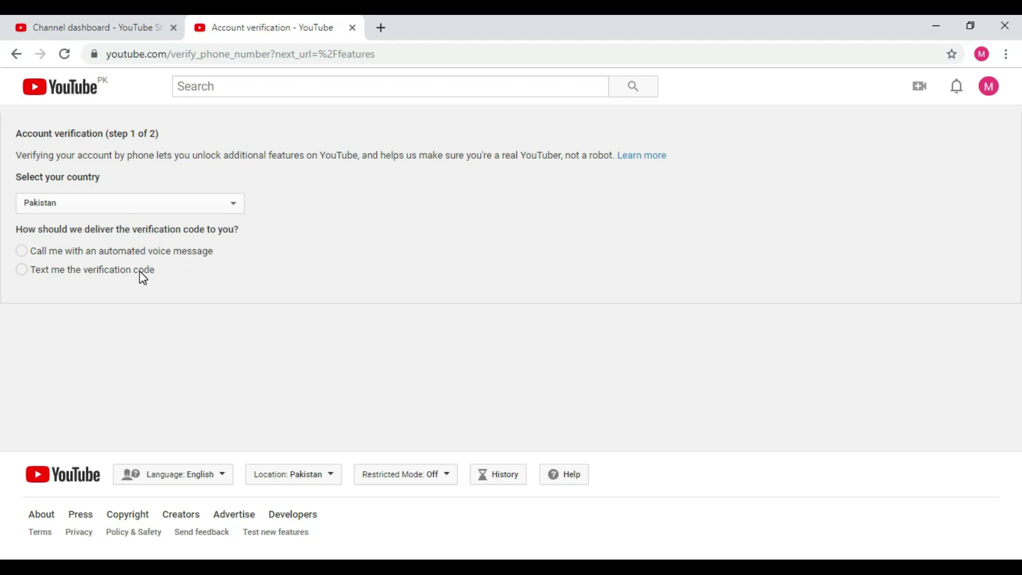
Step: Request the verification code by text message for Pakistan, entering the account holder's phone number and submitting it
{"action": "left_click", "coordinate": [22, 250]}
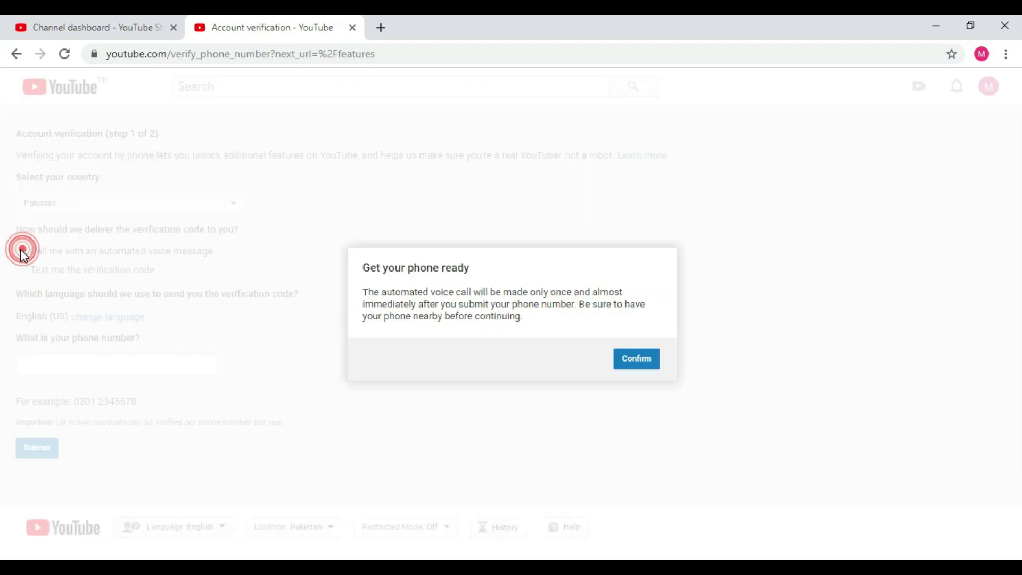
{"action": "left_click", "coordinate": [465, 433]}
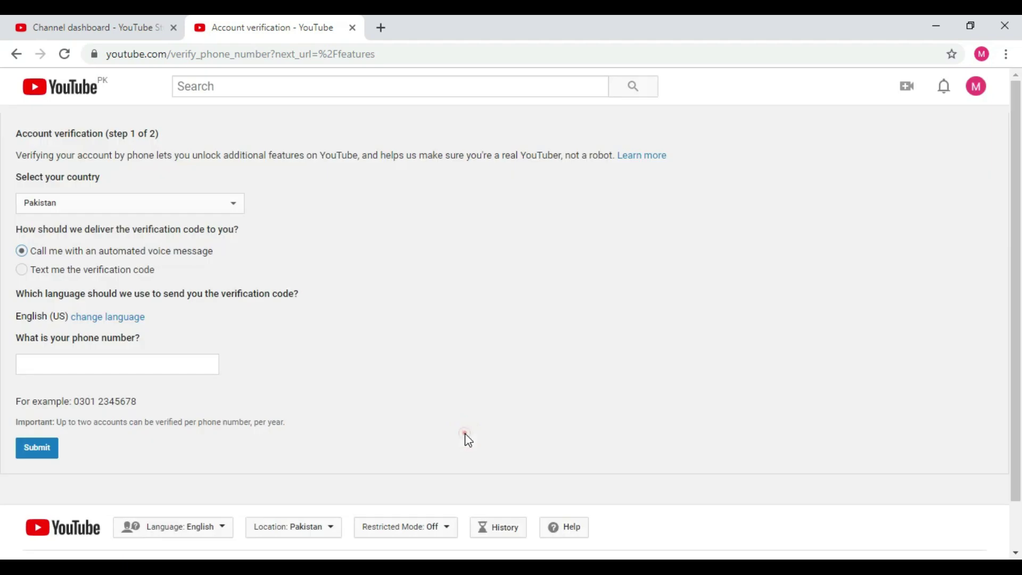
{"action": "left_click", "coordinate": [22, 270]}
{"action": "left_click", "coordinate": [119, 366]}
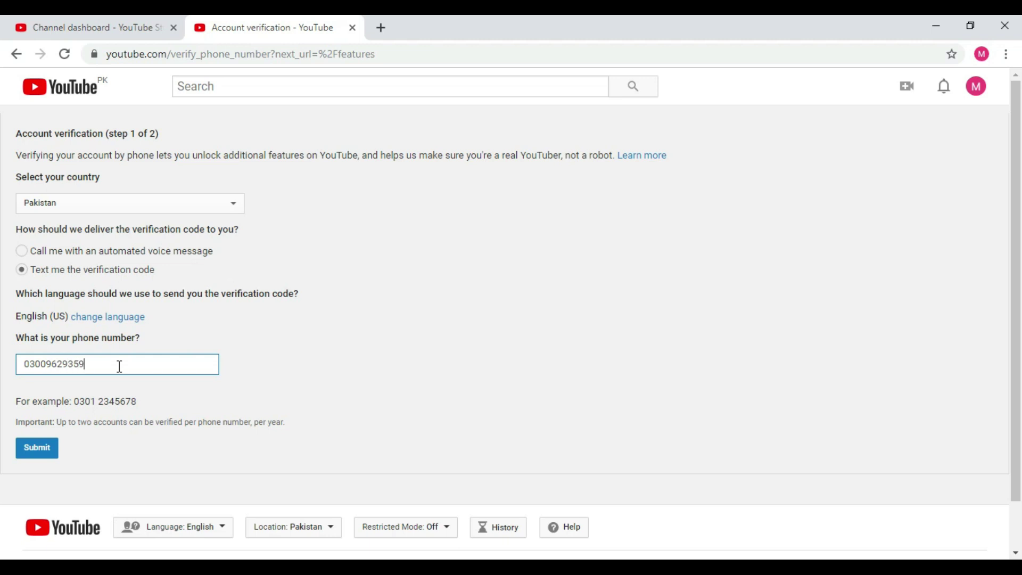
{"action": "scroll", "coordinate": [119, 366], "scroll_direction": "down", "scroll_amount": 1}
{"action": "left_click", "coordinate": [43, 405]}
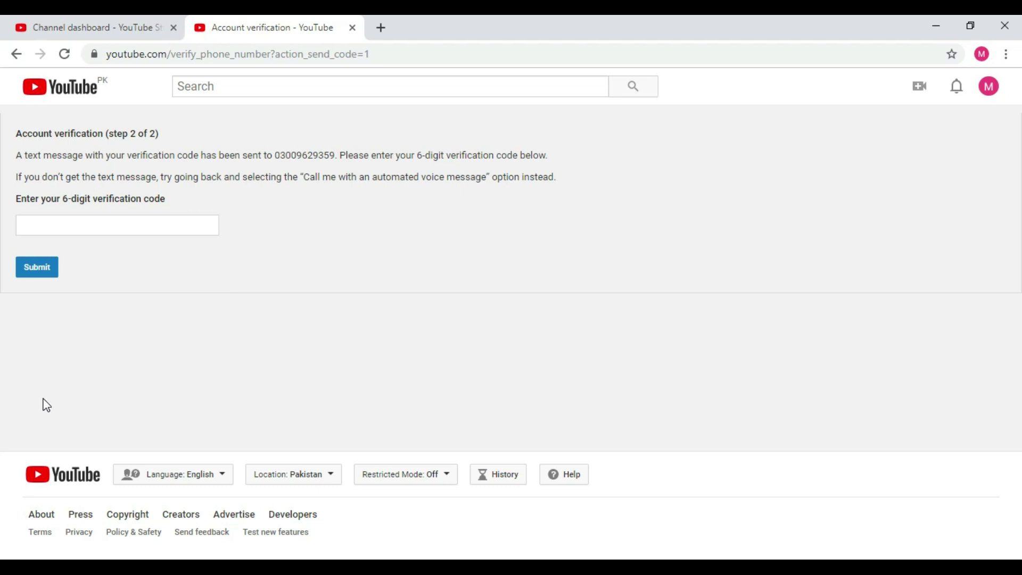
Step: Enter the 6-digit verification code, submit it and continue to the Status and Features page
{"action": "left_click", "coordinate": [112, 216]}
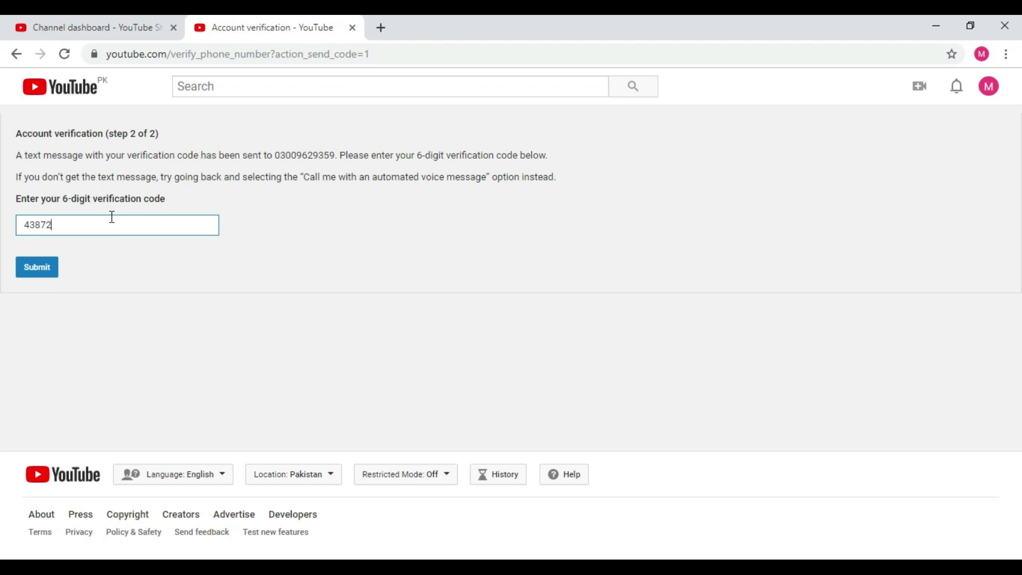
{"action": "left_click", "coordinate": [37, 267]}
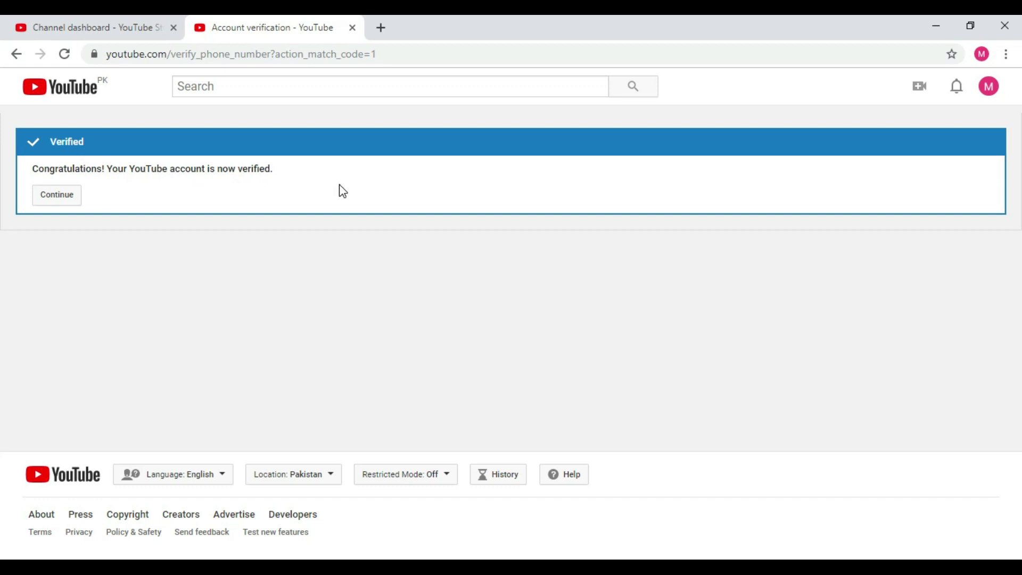
{"action": "left_click", "coordinate": [69, 198]}
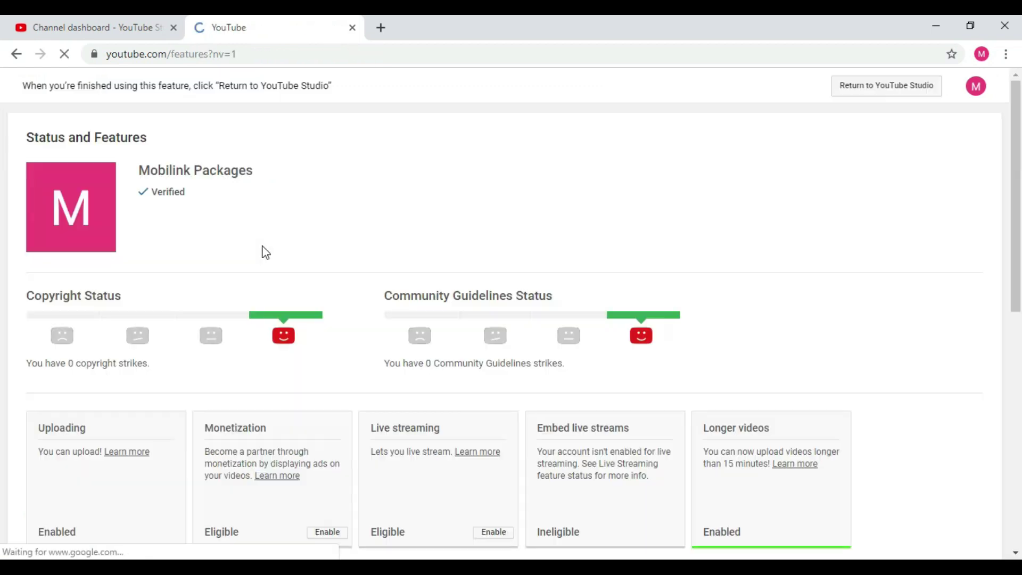
Step: Open the channel's Creator Studio dashboard from the account options and look through it
{"action": "left_click", "coordinate": [978, 91]}
{"action": "left_click", "coordinate": [900, 191]}
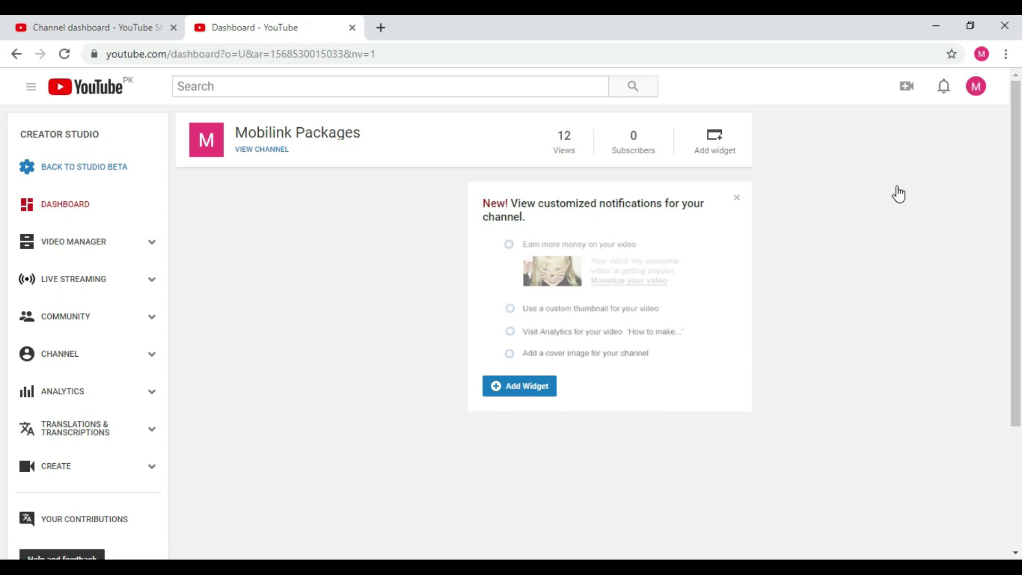
{"action": "scroll", "coordinate": [118, 240], "scroll_direction": "down", "scroll_amount": 3}
{"action": "scroll", "coordinate": [111, 214], "scroll_direction": "up", "scroll_amount": 3}
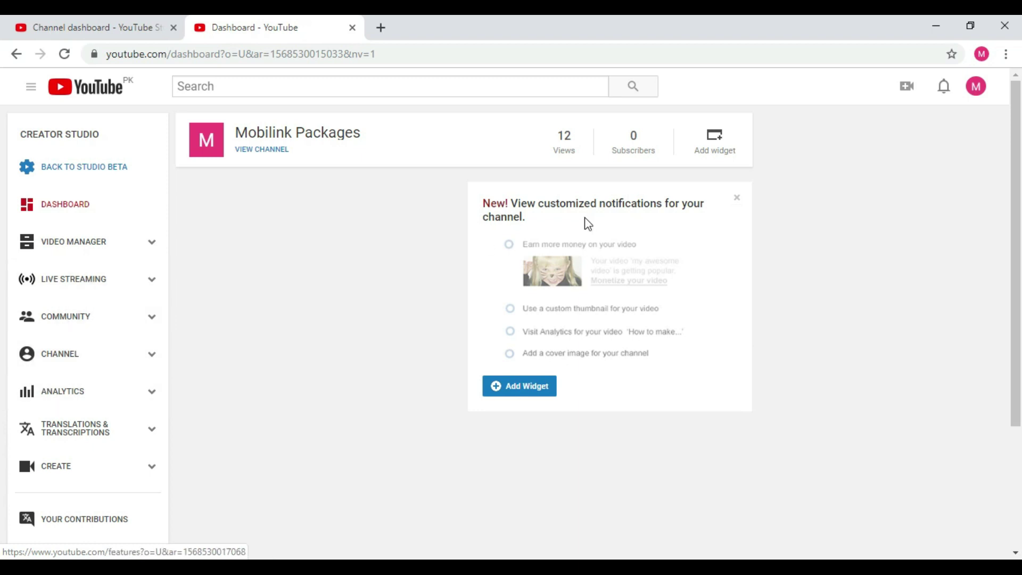
{"action": "left_click", "coordinate": [975, 86]}
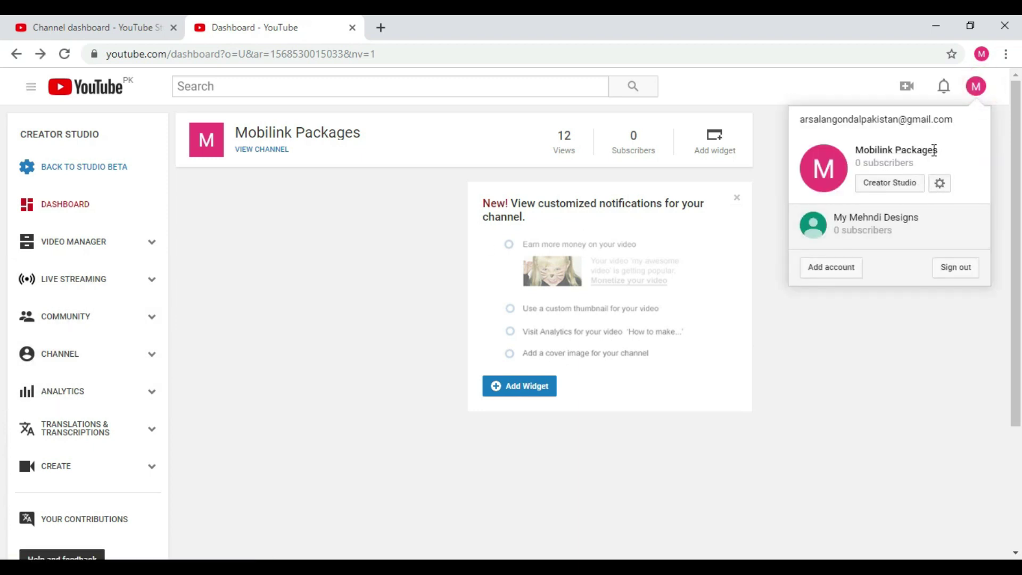
{"action": "left_click", "coordinate": [900, 186]}
{"action": "left_click", "coordinate": [902, 185]}
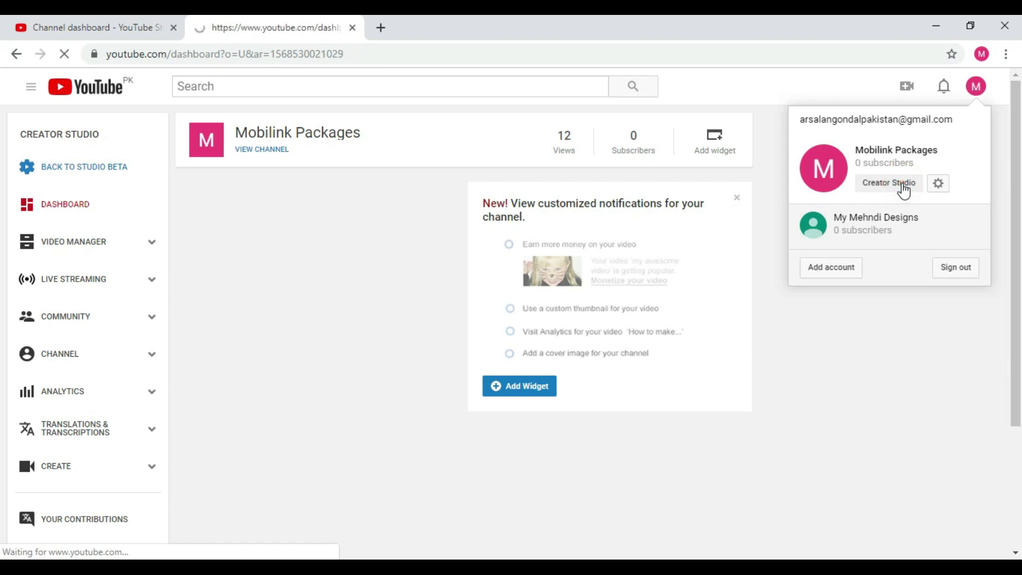
Step: Go to the channel page, open YouTube Studio from there and reopen the Status and features page
{"action": "left_click", "coordinate": [273, 150]}
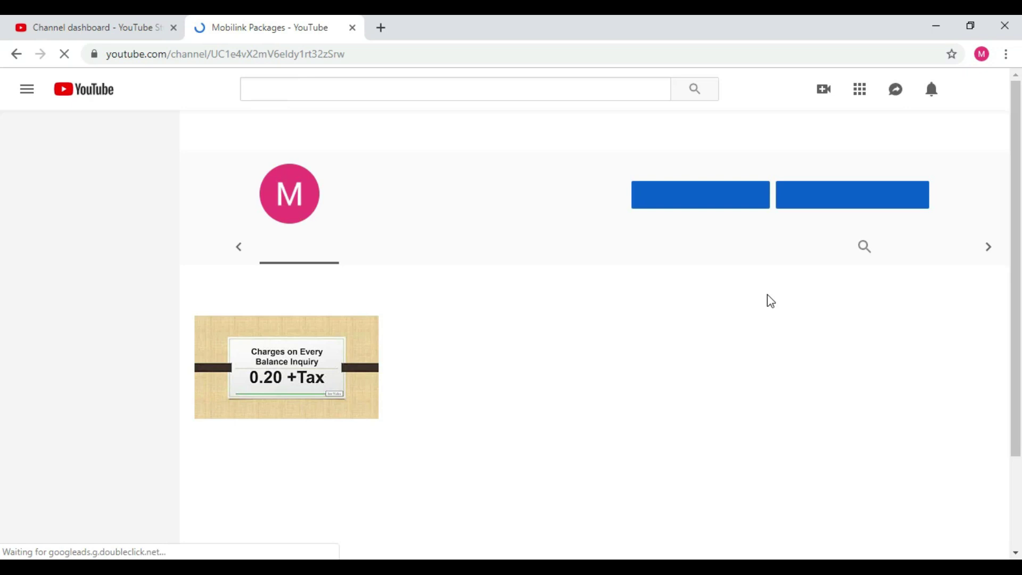
{"action": "left_click", "coordinate": [860, 164]}
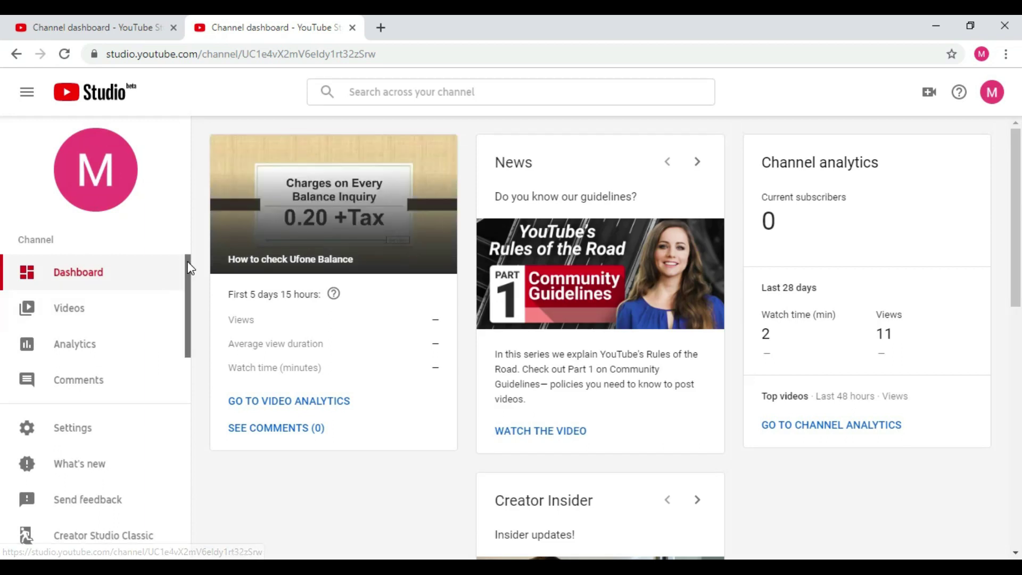
{"action": "left_click_drag", "start_coordinate": [189, 264], "coordinate": [190, 331]}
{"action": "mouse_move", "coordinate": [96, 388]}
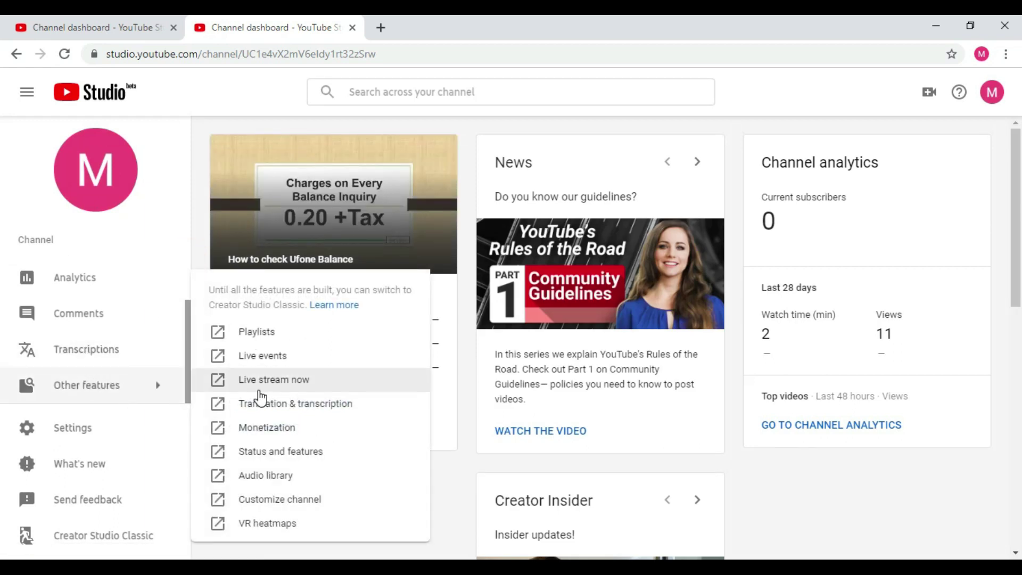
{"action": "left_click", "coordinate": [286, 452]}
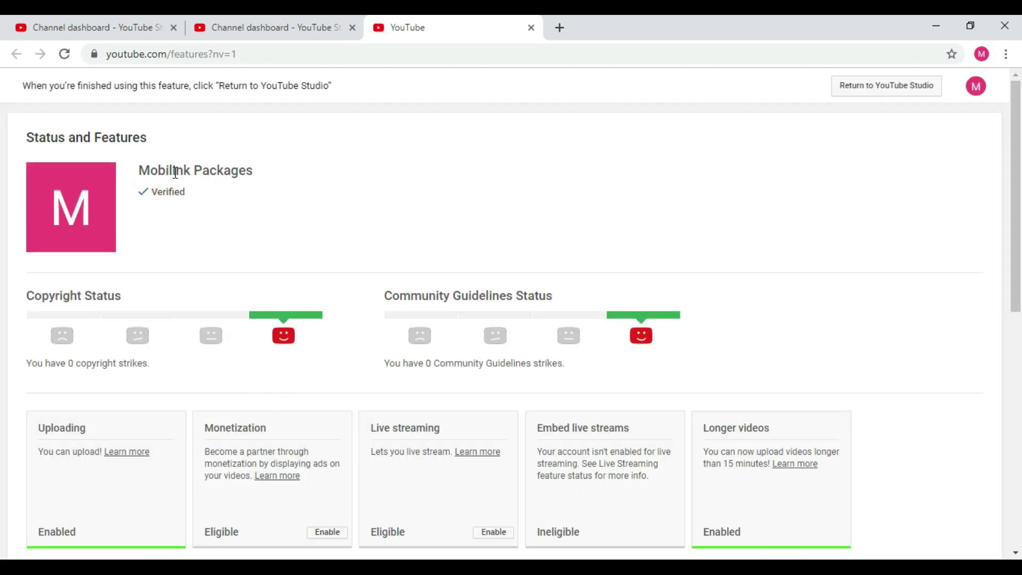
Step: Check the channel's verification status and the status of the Custom thumbnails feature
{"action": "left_click_drag", "start_coordinate": [151, 193], "coordinate": [184, 187]}
{"action": "scroll", "coordinate": [242, 200], "scroll_direction": "down", "scroll_amount": 5}
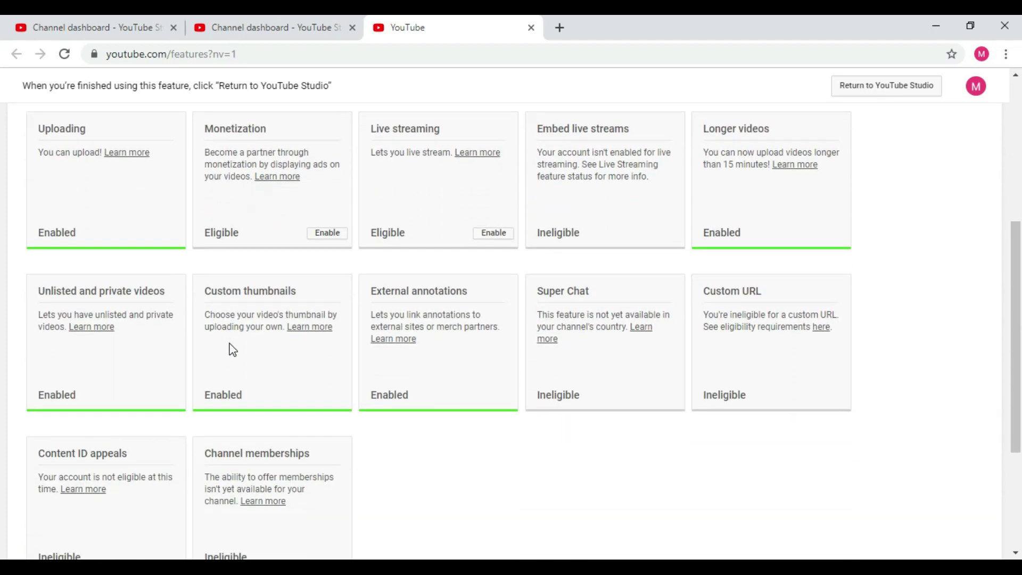
{"action": "left_click_drag", "start_coordinate": [203, 292], "coordinate": [305, 289]}
{"action": "left_click_drag", "start_coordinate": [257, 397], "coordinate": [207, 396]}
{"action": "left_click", "coordinate": [279, 400]}
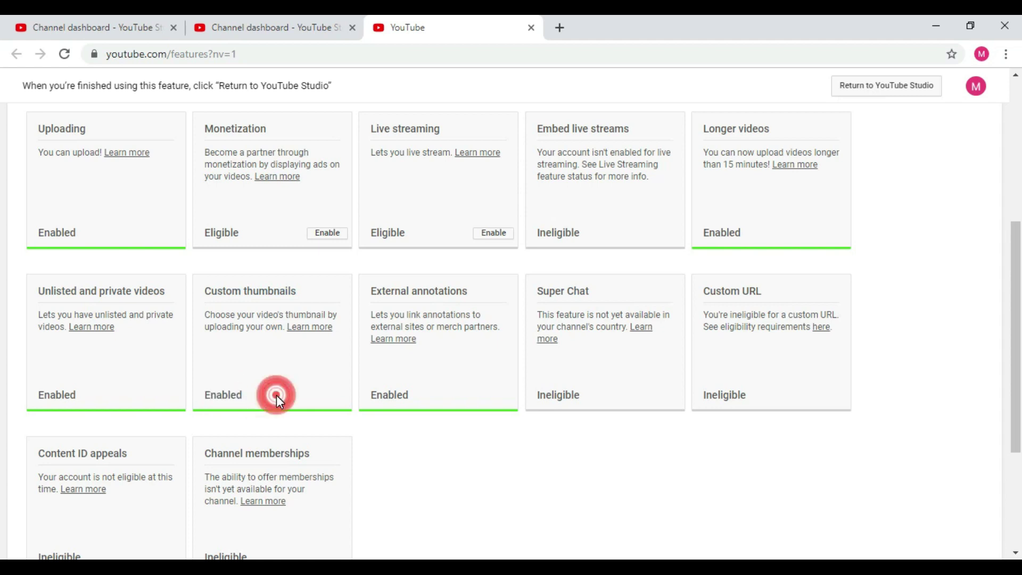
{"action": "scroll", "coordinate": [298, 402], "scroll_direction": "up", "scroll_amount": 5}
Step: Return to YouTube Studio and open the details of the video "How to check Ufone Balance"
{"action": "left_click", "coordinate": [979, 88]}
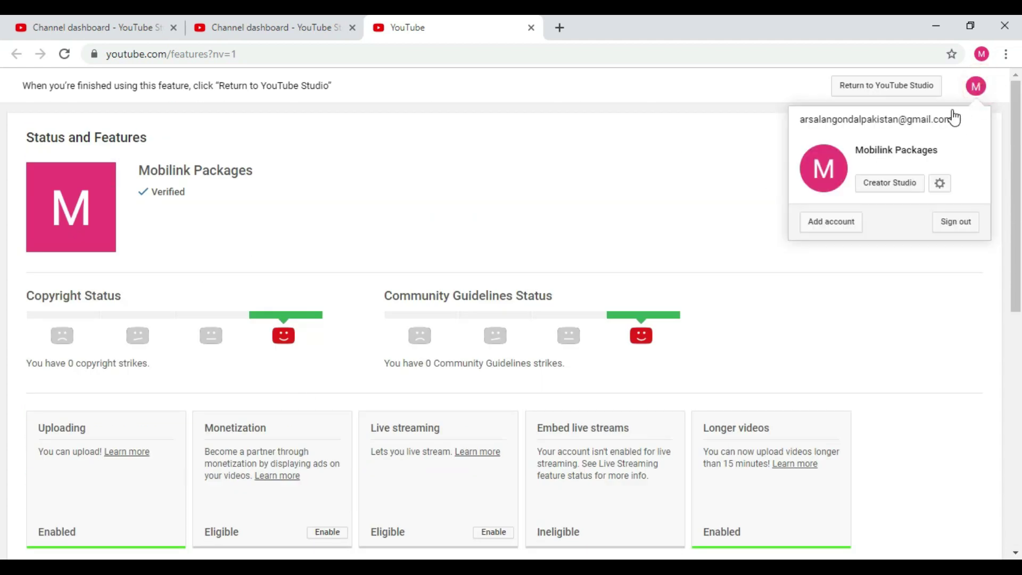
{"action": "left_click", "coordinate": [515, 195]}
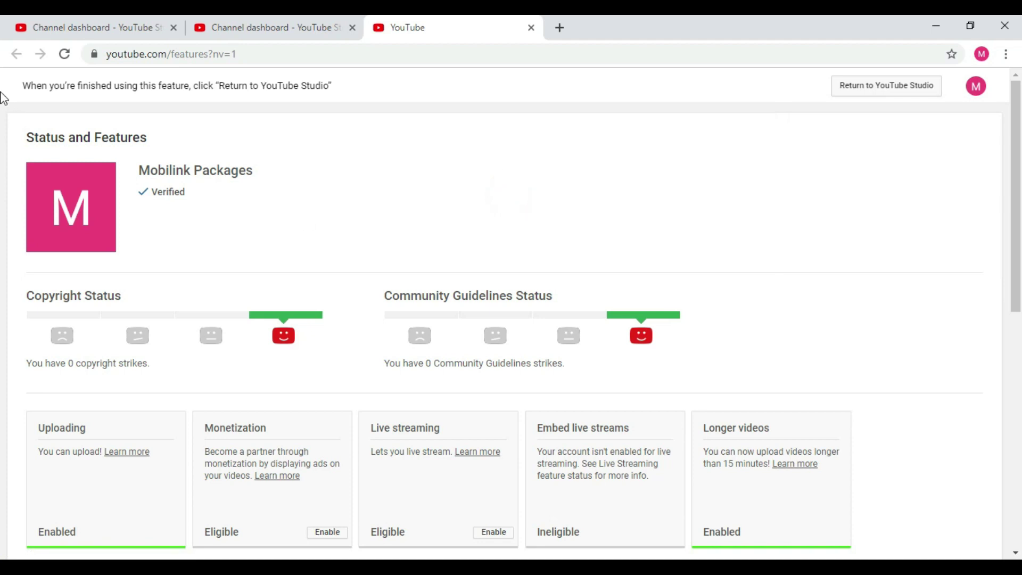
{"action": "left_click", "coordinate": [873, 90]}
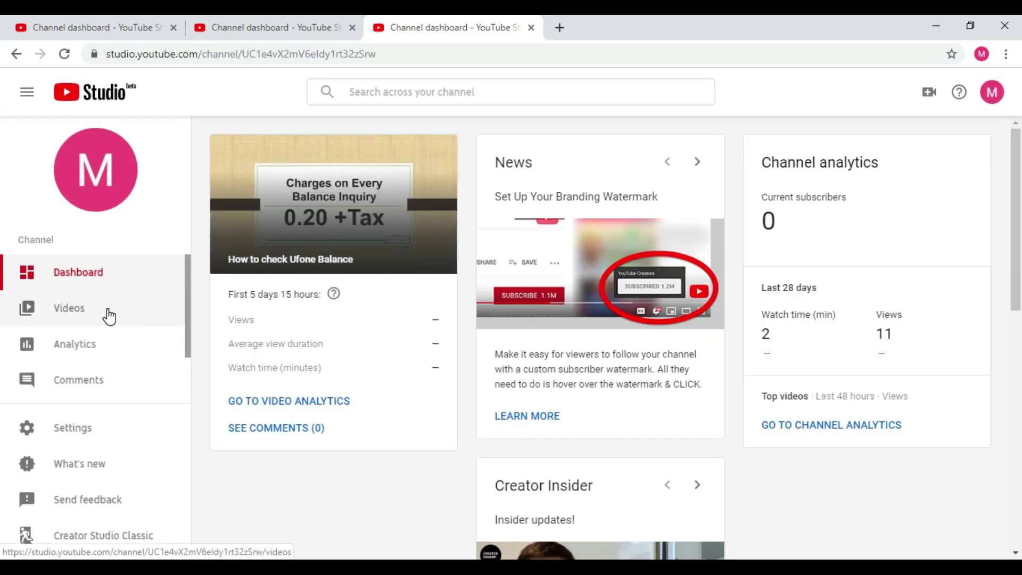
{"action": "left_click", "coordinate": [108, 314]}
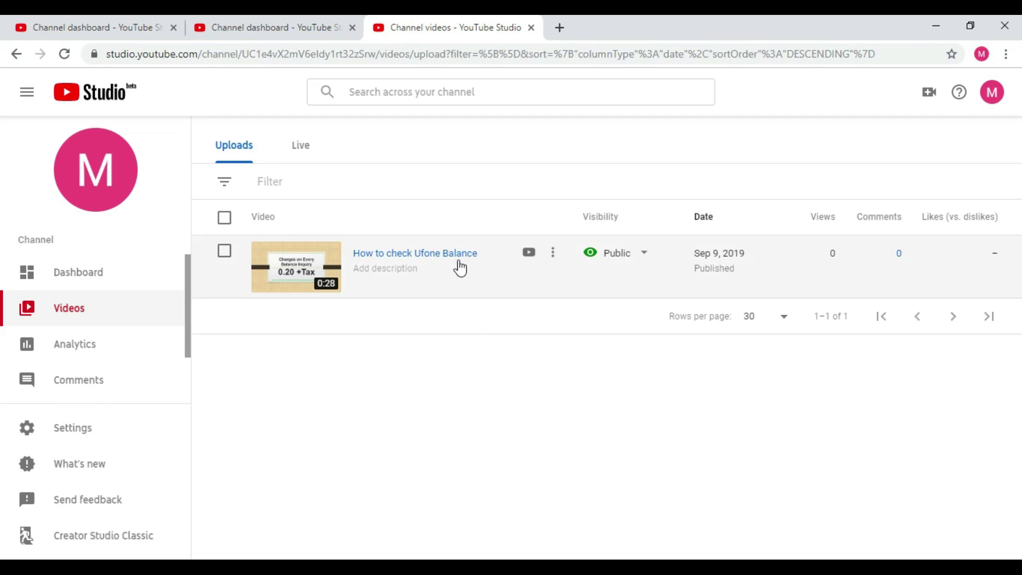
{"action": "left_click", "coordinate": [453, 253]}
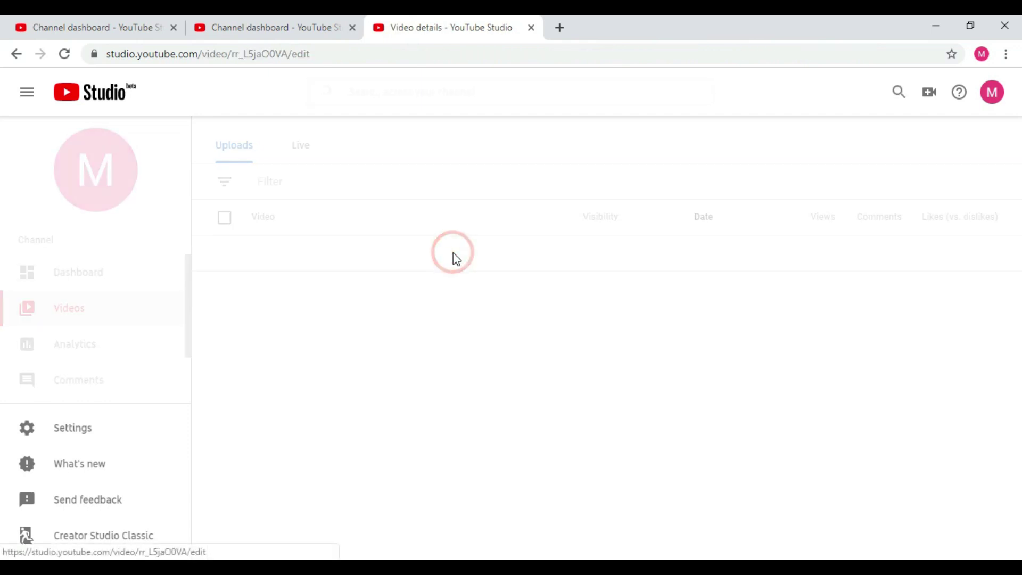
{"action": "scroll", "coordinate": [452, 256], "scroll_direction": "down", "scroll_amount": 3}
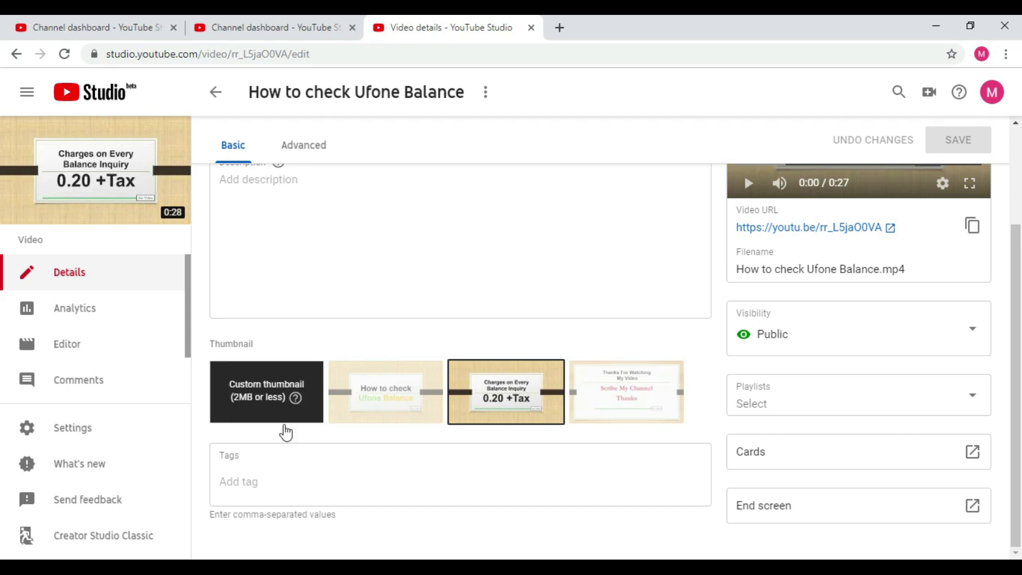
{"action": "left_click", "coordinate": [272, 402]}
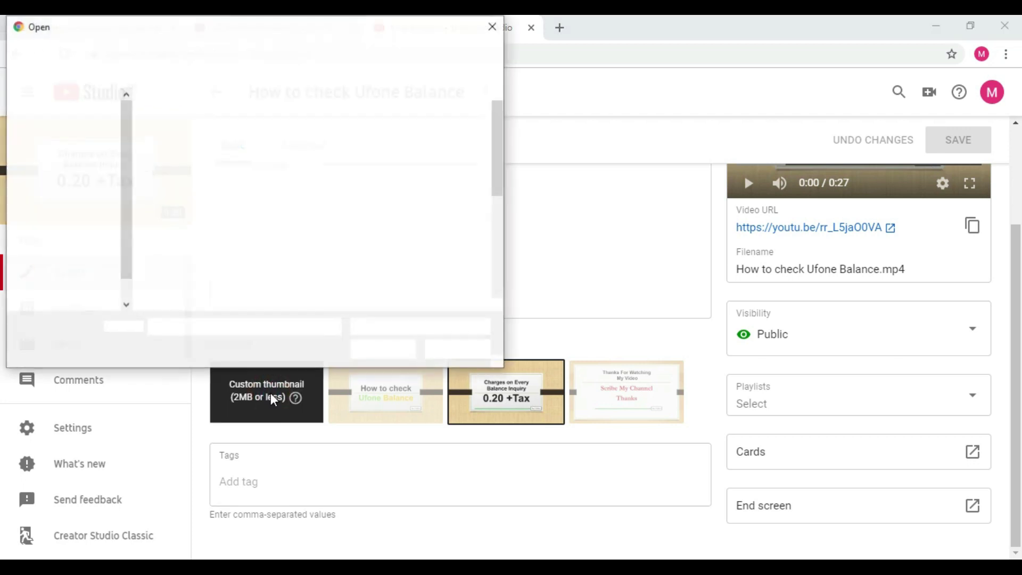
{"action": "left_click_drag", "start_coordinate": [502, 133], "coordinate": [497, 154]}
{"action": "left_click", "coordinate": [467, 347]}
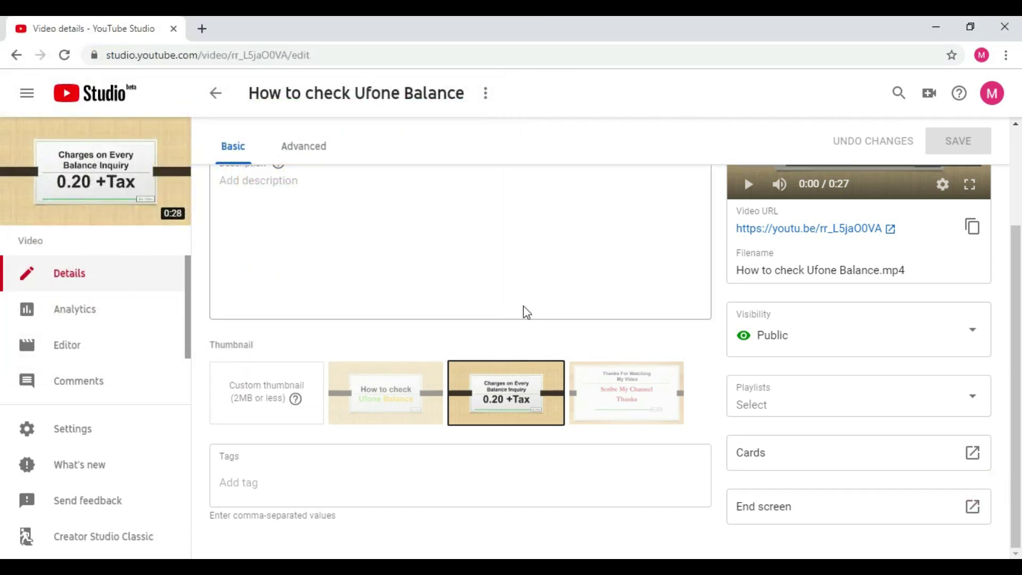
Step: Minimize the browser and open the image 123 from the desktop to preview it
{"action": "scroll", "coordinate": [394, 317], "scroll_direction": "up", "scroll_amount": 3}
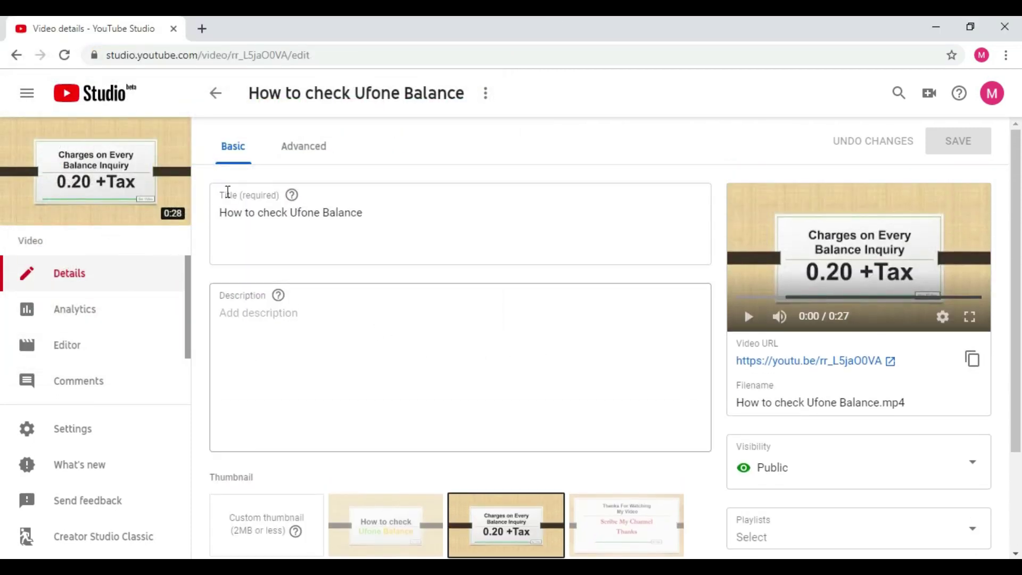
{"action": "scroll", "coordinate": [468, 303], "scroll_direction": "down", "scroll_amount": 3}
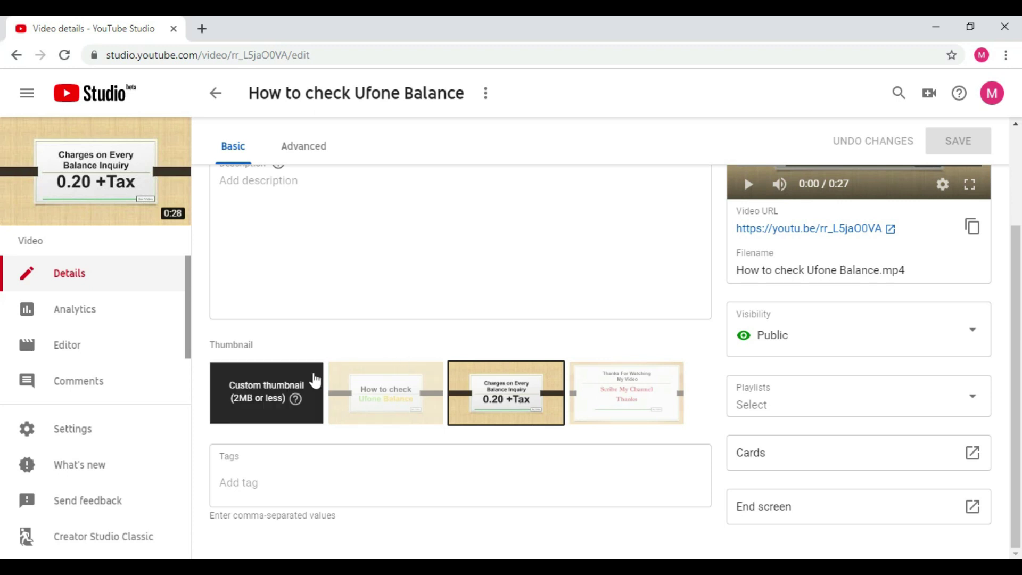
{"action": "left_click", "coordinate": [935, 27]}
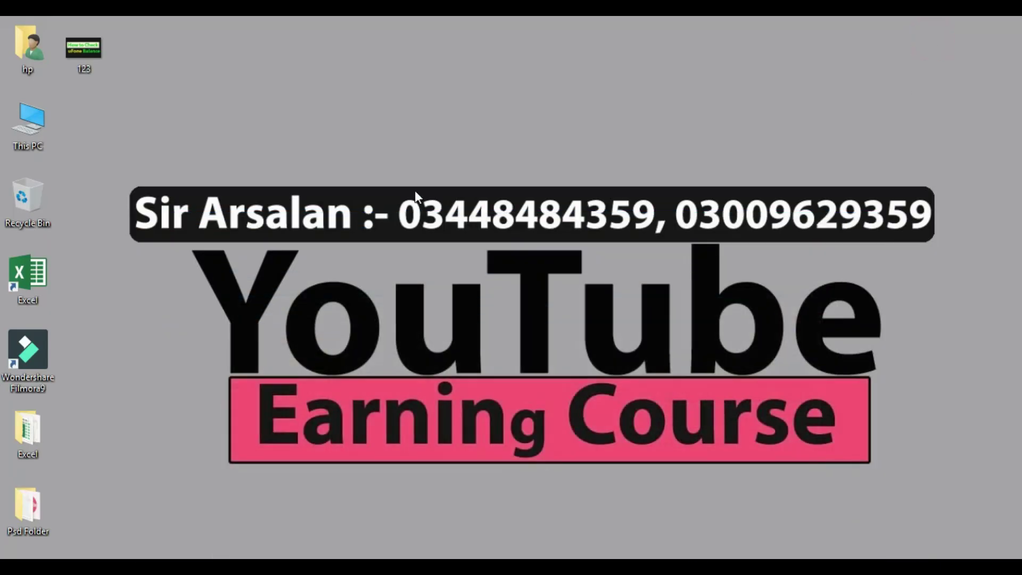
{"action": "right_click", "coordinate": [86, 54]}
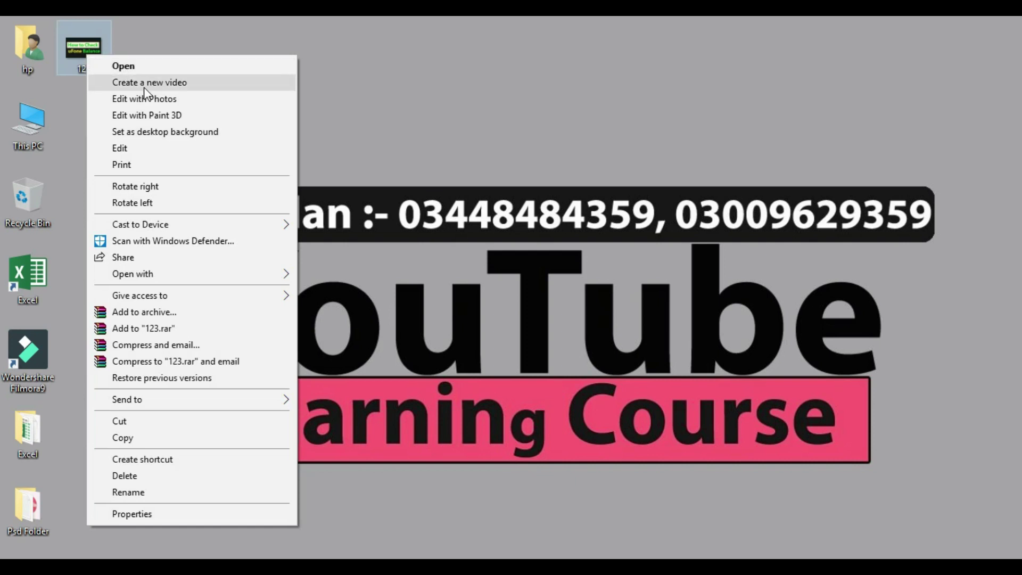
{"action": "left_click", "coordinate": [143, 66]}
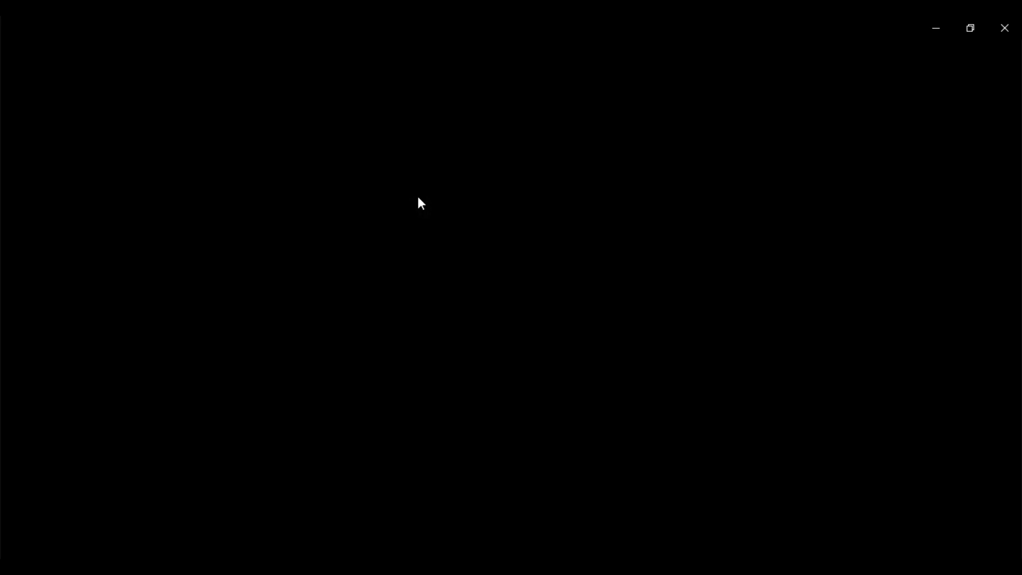